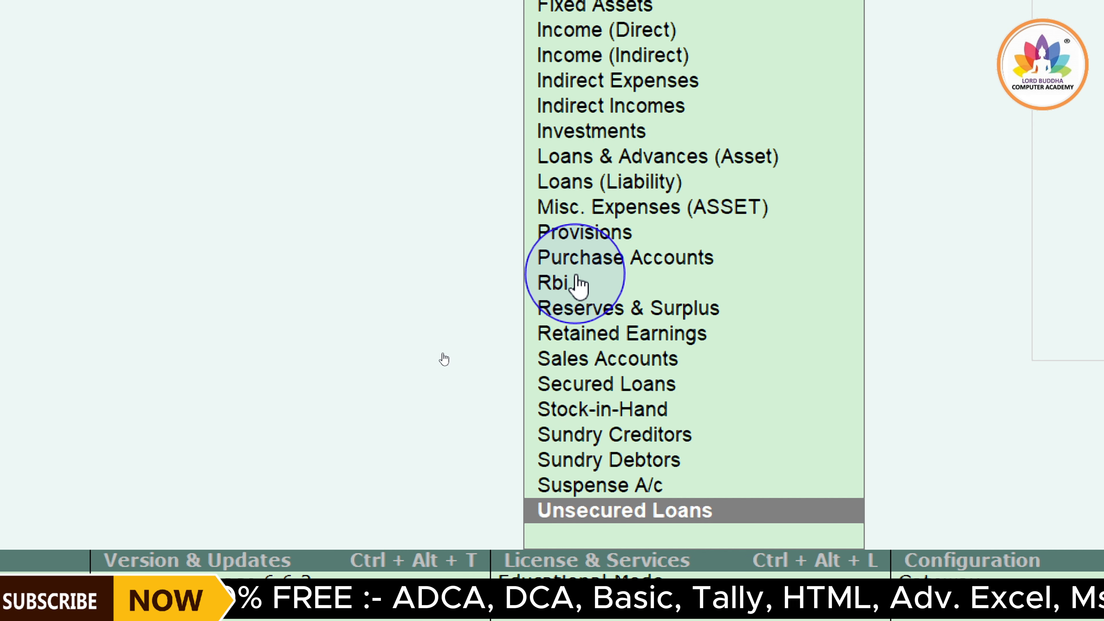
Display the details of the single group Rbi and return to the Groups menu.
left_click(575, 284)
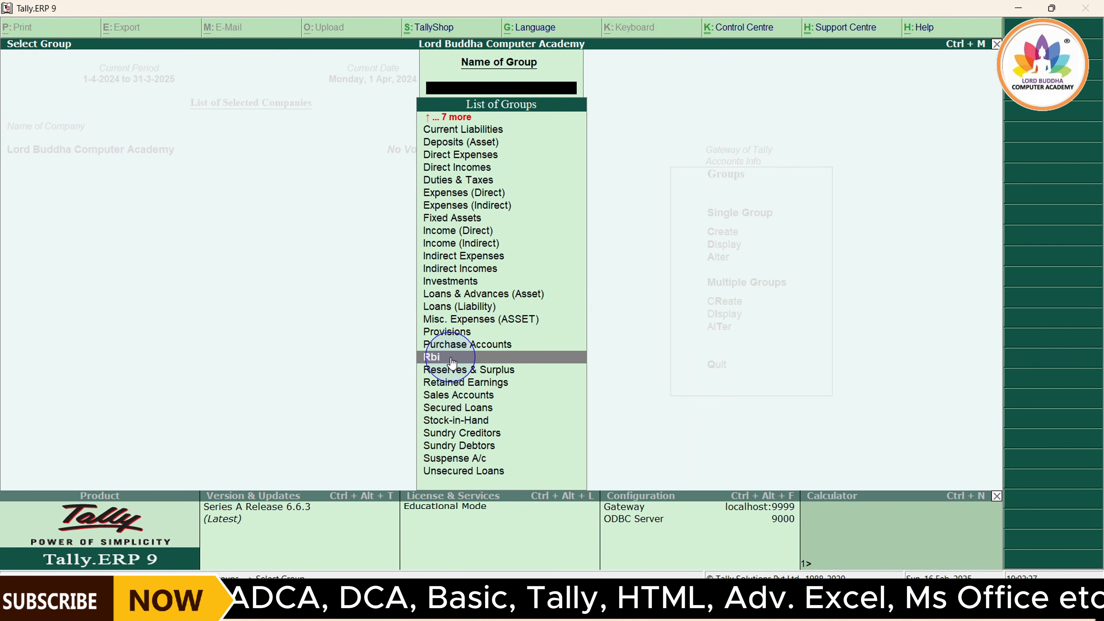
left_click(452, 362)
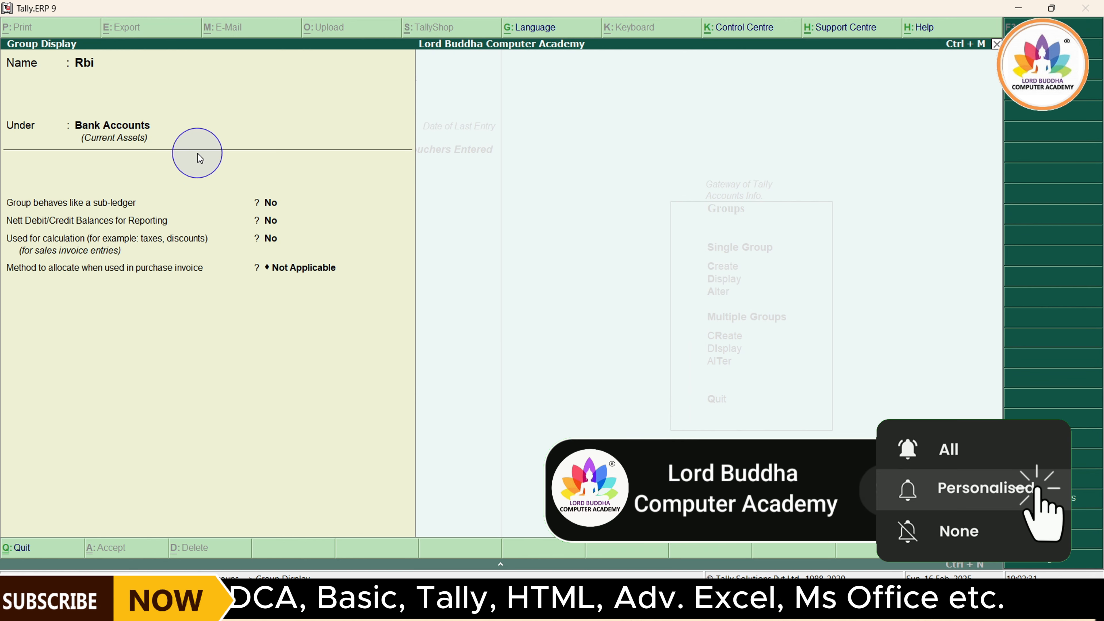
key("Escape")
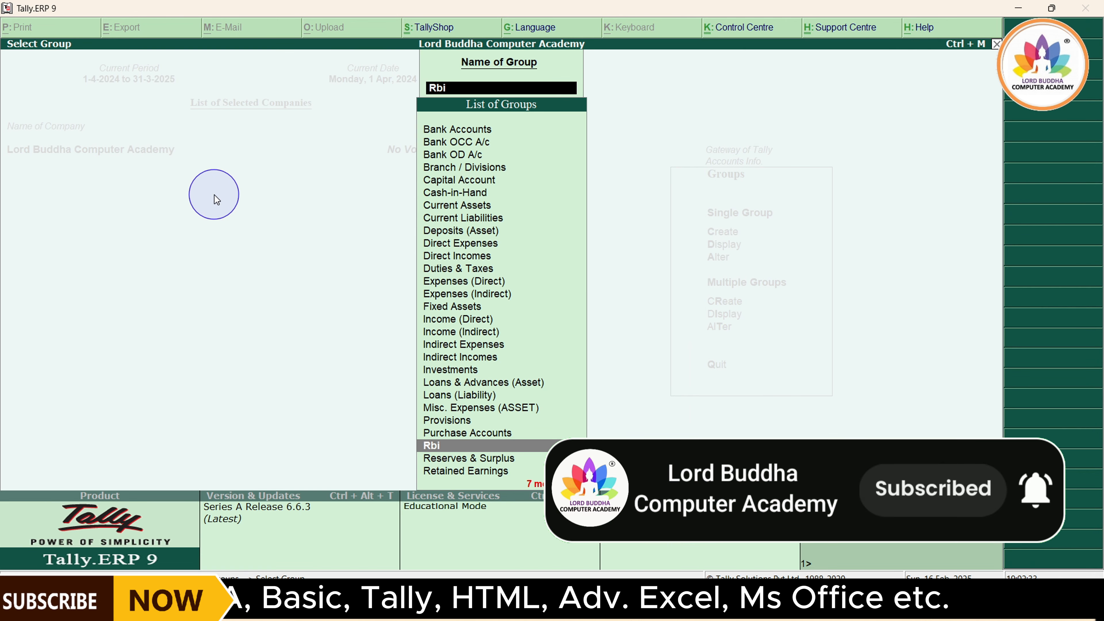
key("Escape")
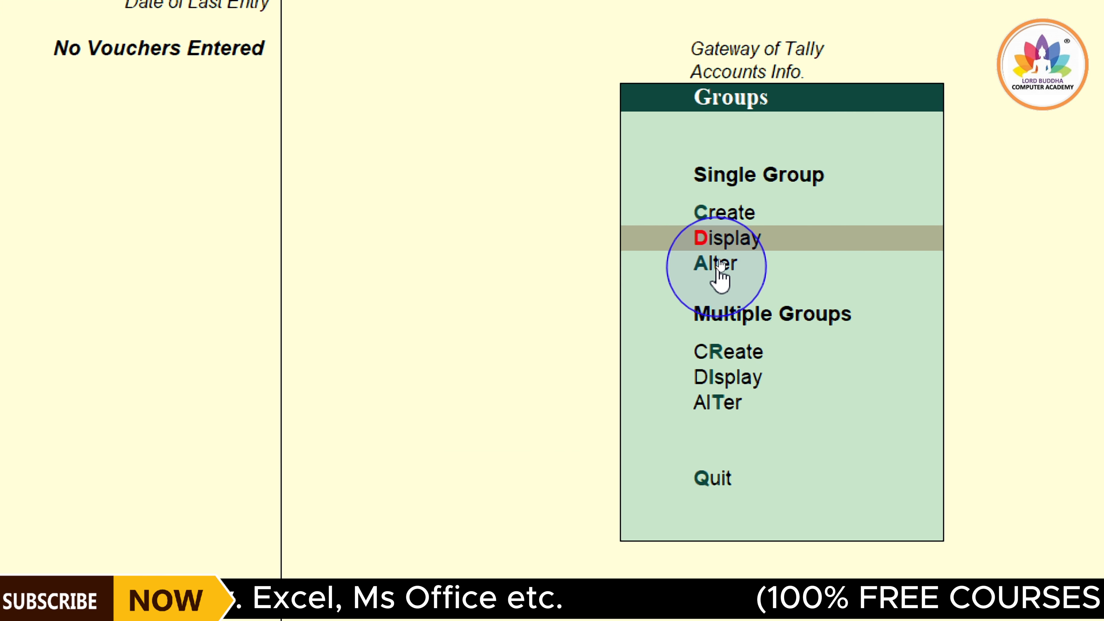
Alter the single group Rbi by renaming it RRBI, keep it under Bank Accounts, and accept the alteration.
left_click(718, 263)
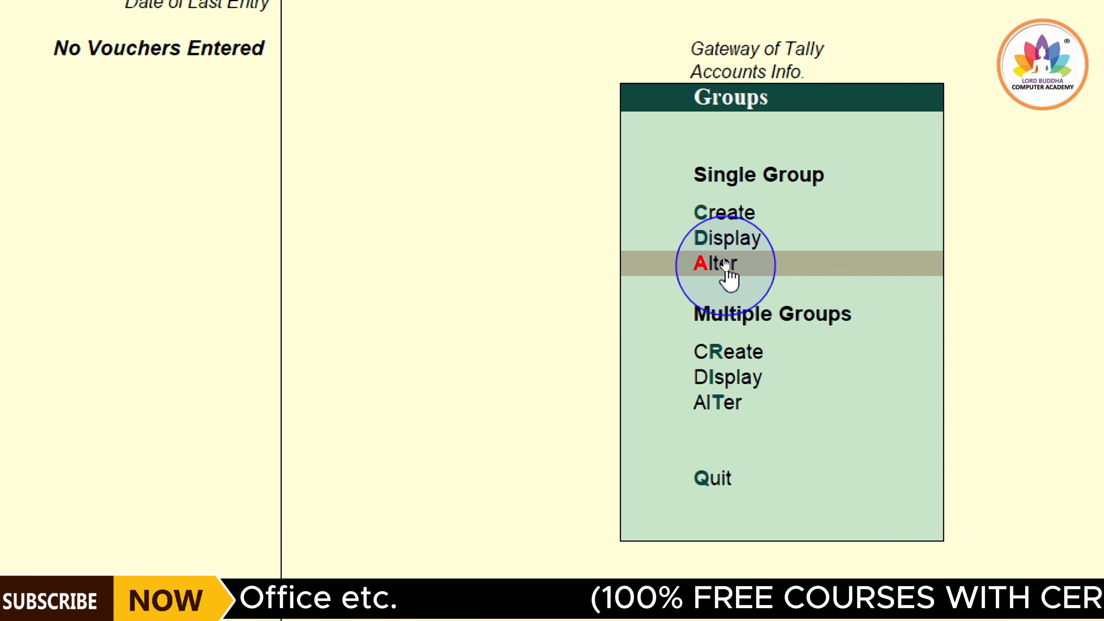
left_click(725, 264)
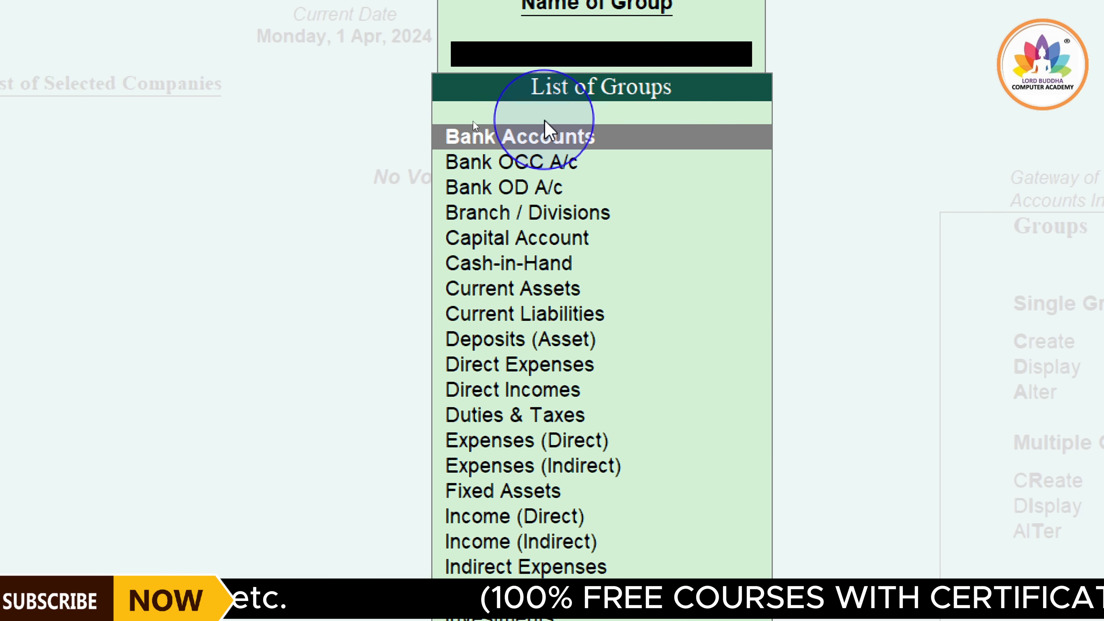
scroll(554, 140, "down", 20)
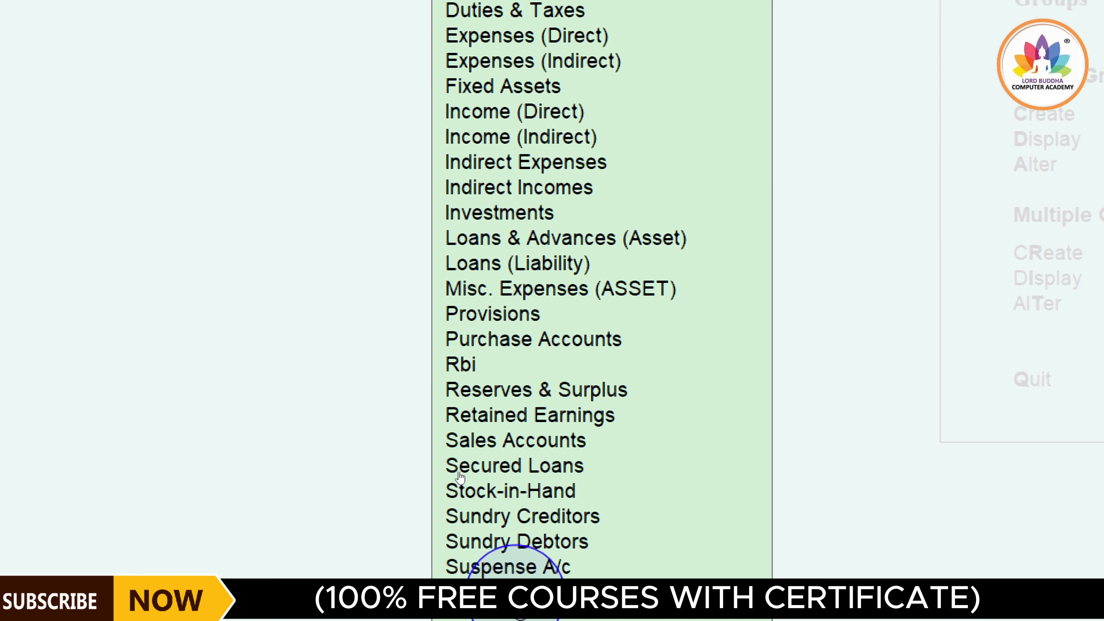
scroll(590, 171, "up", 8)
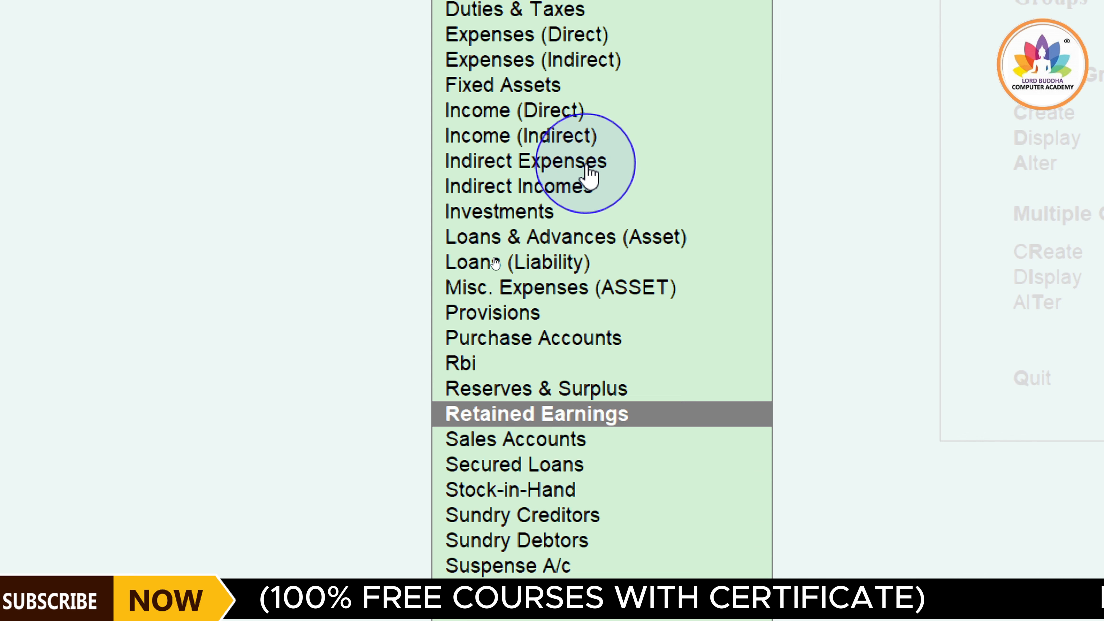
left_click(462, 361)
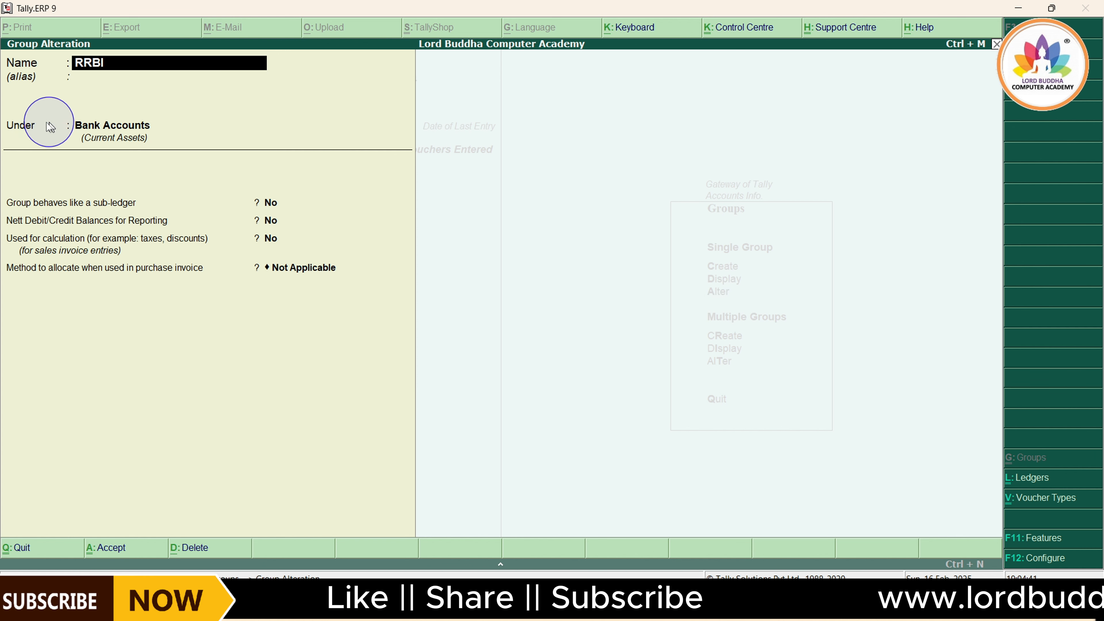
key("Return")
key("Return")
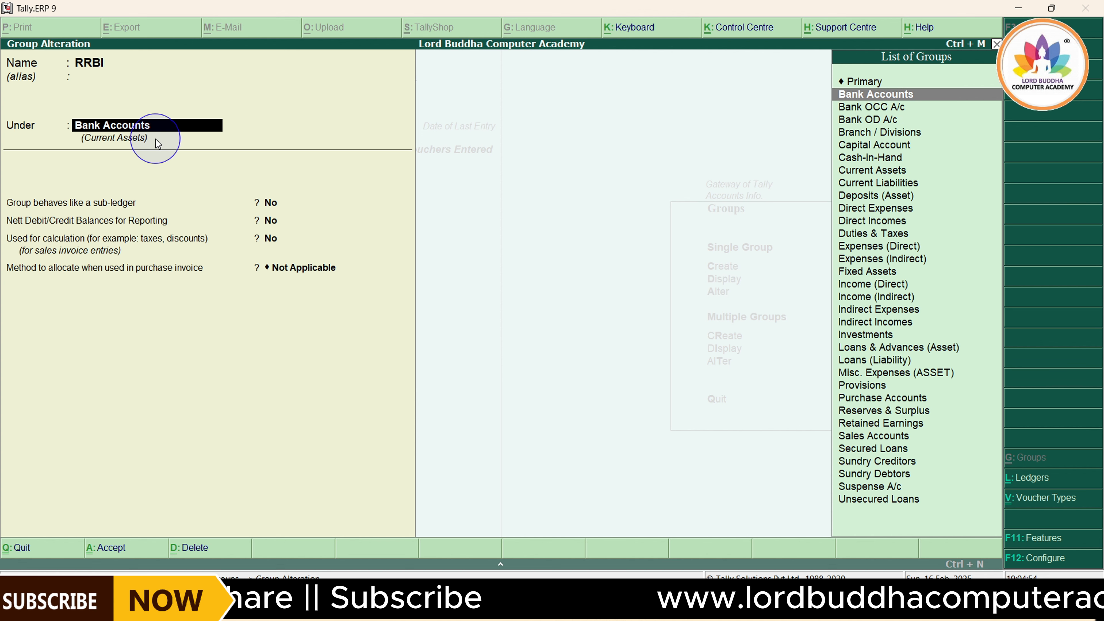
key("Return")
key("Return")
key("Return")
key("Return")
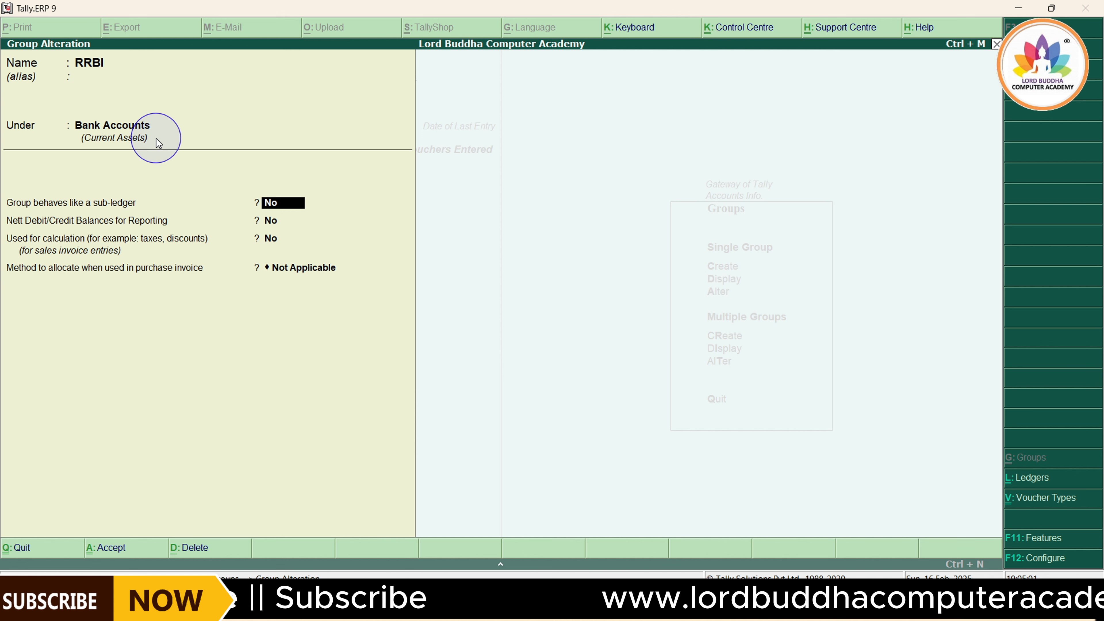
key("Return")
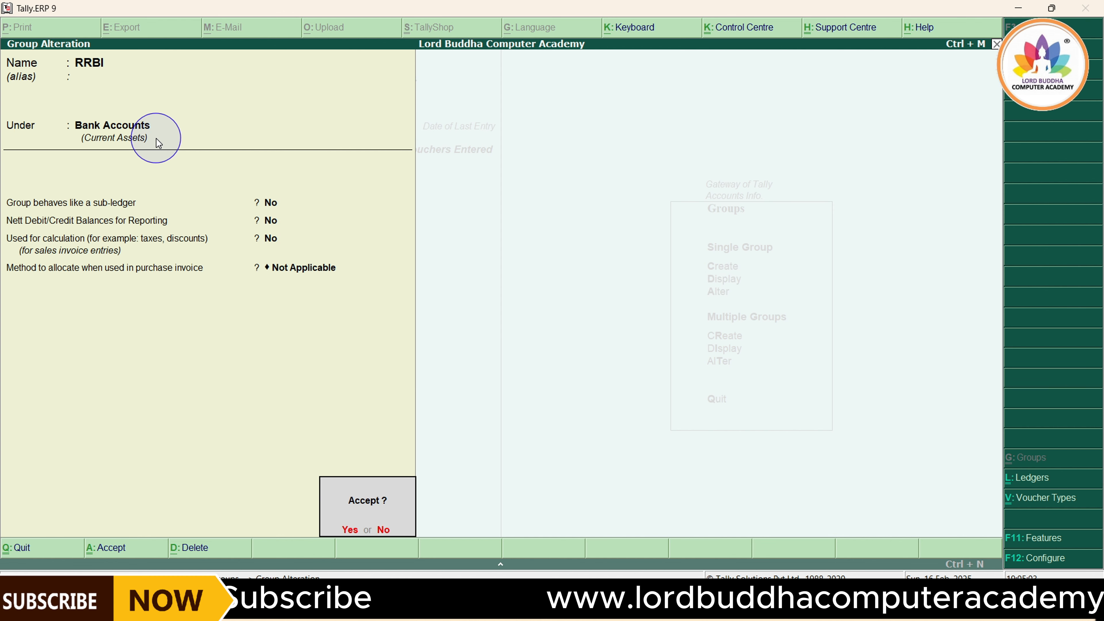
key("Return")
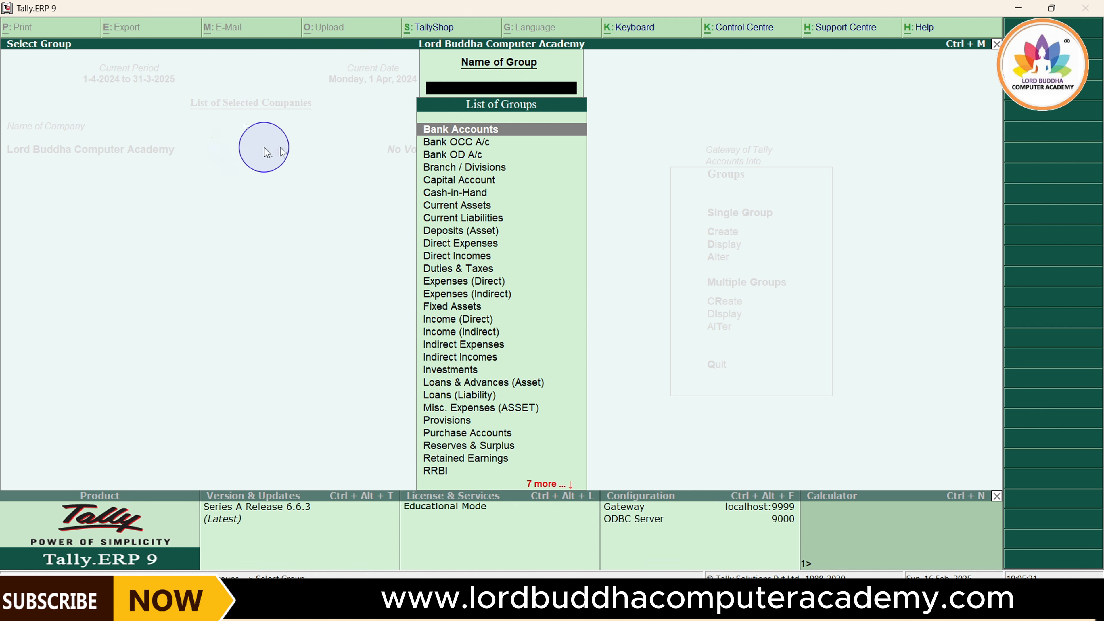
Find RRBI in the list of groups, view its alteration form, and quit without saving.
key("Down")
key("Down")
key("Down")
key("Down")
key("Down")
key("Down")
key("Down")
key("Down")
key("Down")
key("Down")
key("Down")
key("Down")
key("Down")
key("Down")
key("Down")
key("Down")
key("Down")
key("Down")
key("Down")
key("Down")
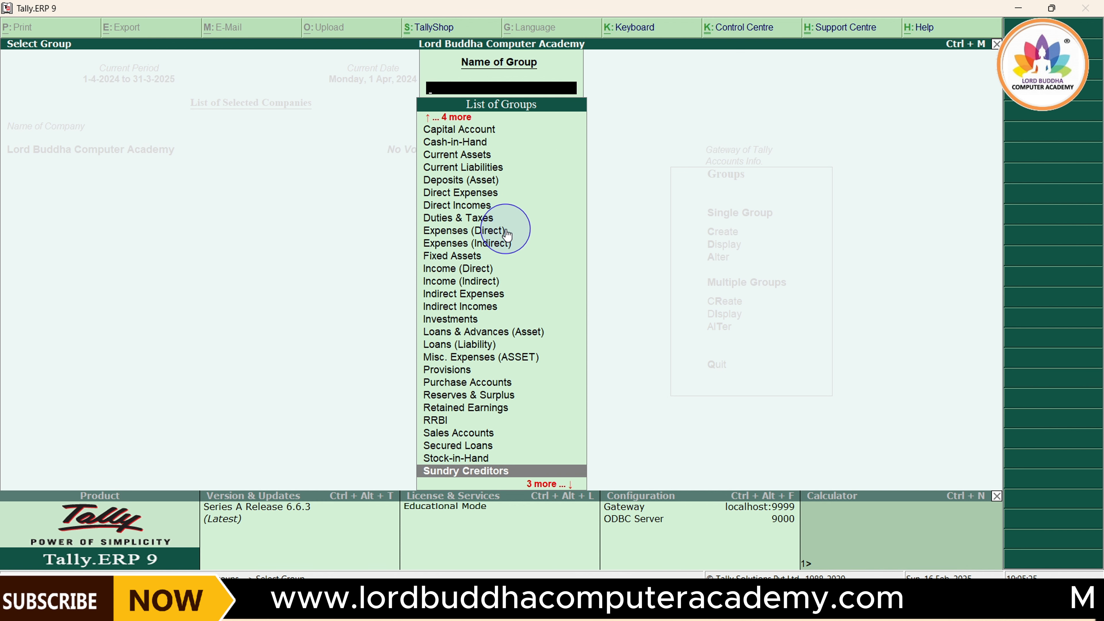
key("Up")
key("Up")
key("Up")
key("Up")
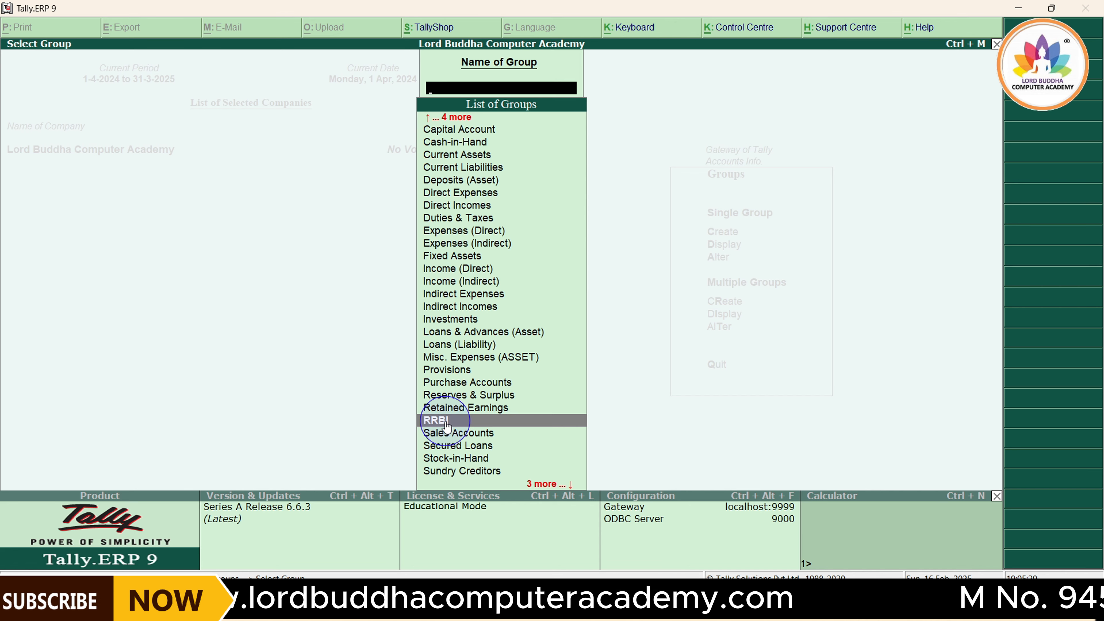
left_click(448, 420)
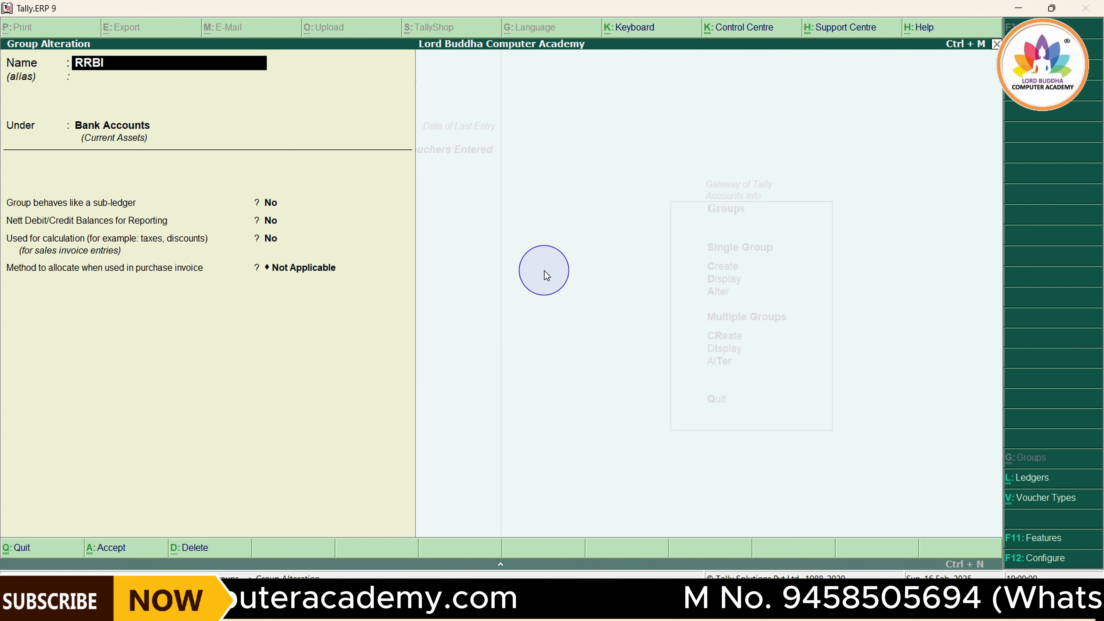
key("Escape")
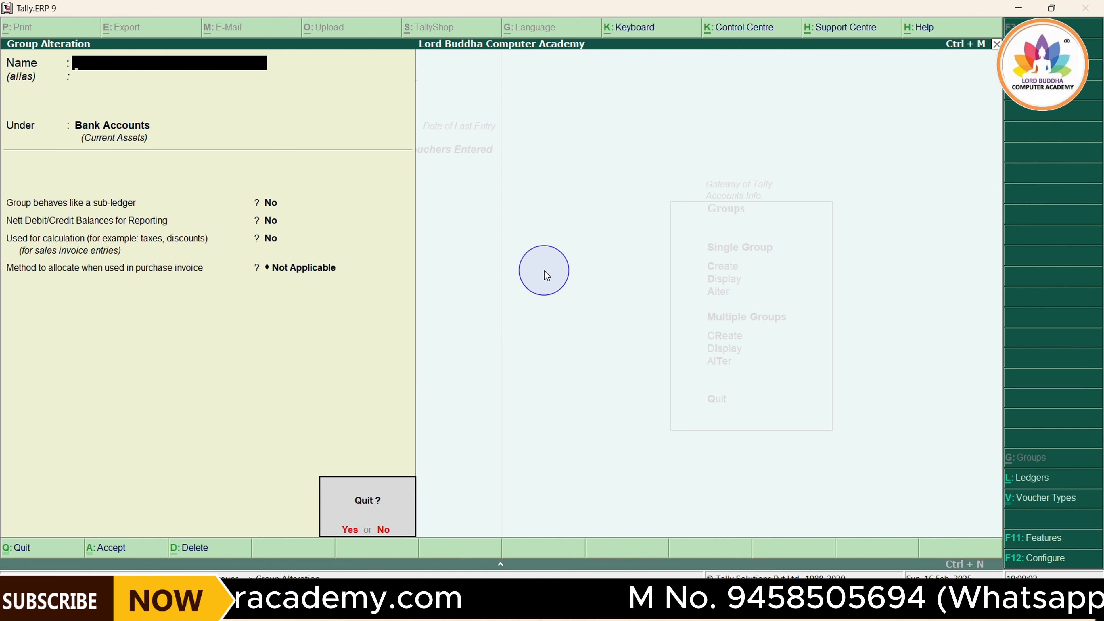
key("y")
key("Escape")
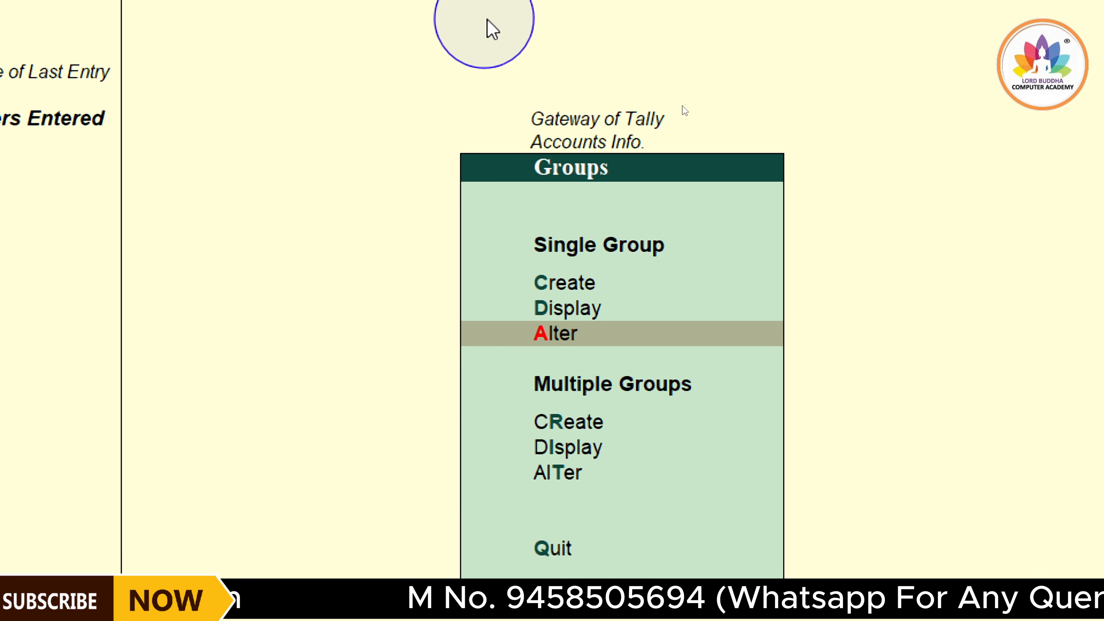
Open the RRBI group for alteration and delete it, confirming the deletion.
left_click(585, 341)
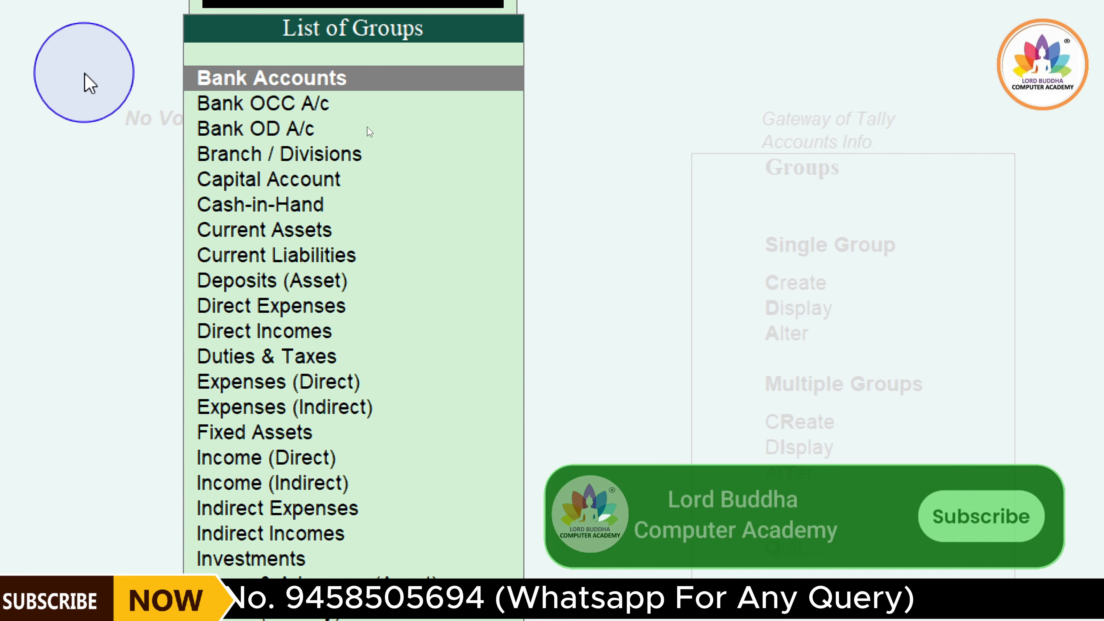
key("Down")
key("Down")
key("Down")
key("Down")
key("Down")
key("Down")
key("Down")
key("Down")
key("Down")
key("Down")
key("Down")
key("Down")
key("Down")
key("Down")
key("Down")
key("Down")
key("Down")
key("Down")
key("Down")
key("Down")
key("Down")
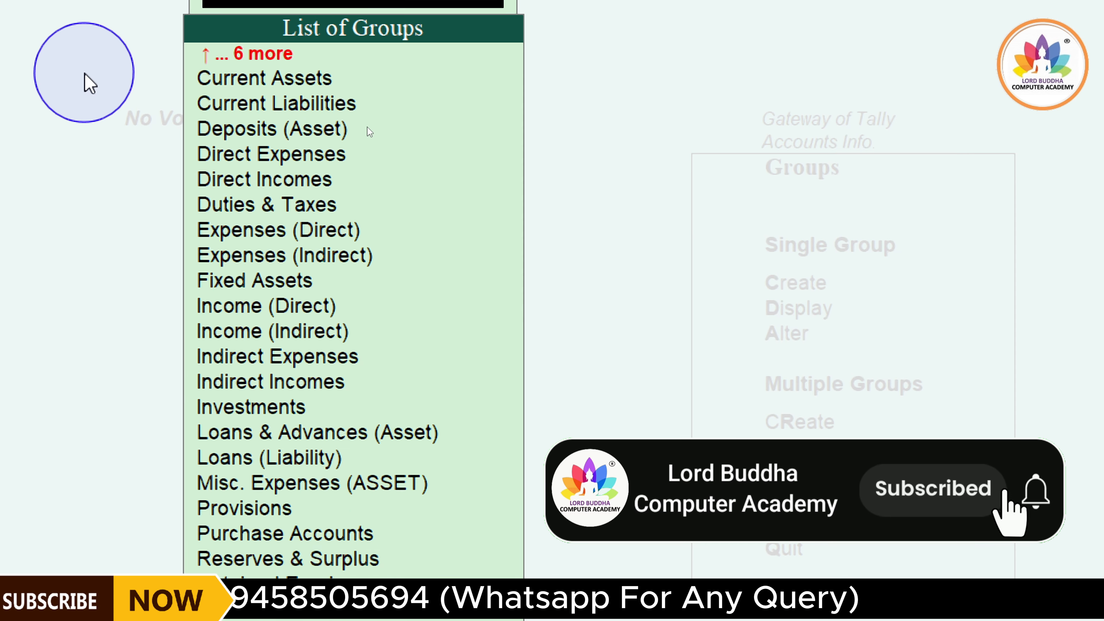
key("Down")
key("Down")
key("Down")
key("Down")
key("Down")
key("Down")
key("Down")
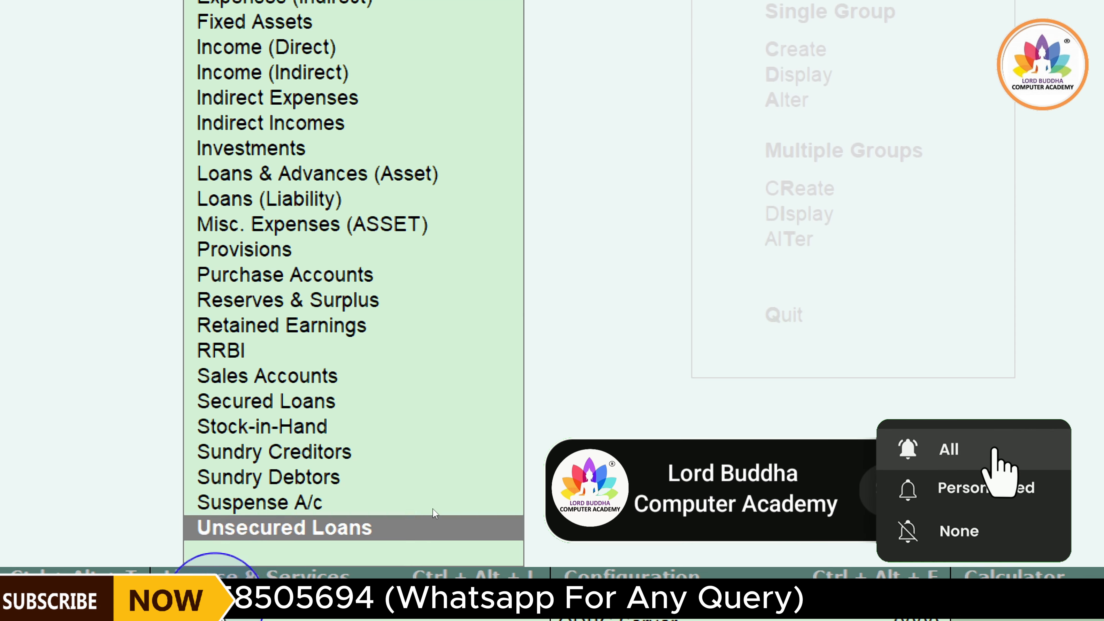
key("Up")
key("Up")
key("Up")
key("Up")
key("Up")
key("Up")
key("Up")
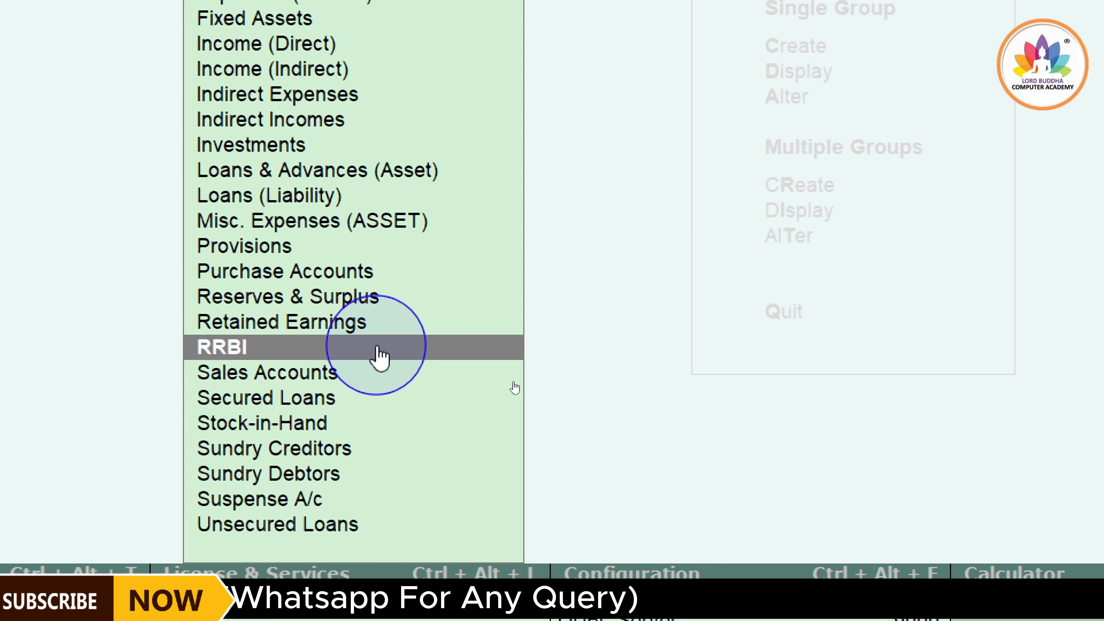
left_click(380, 354)
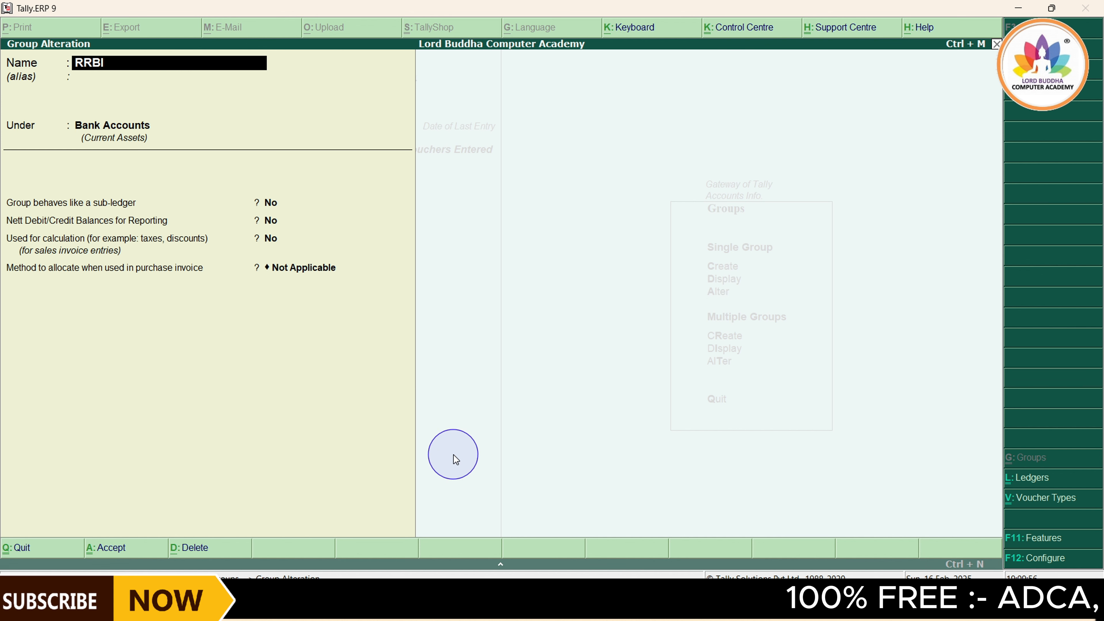
key("alt+d")
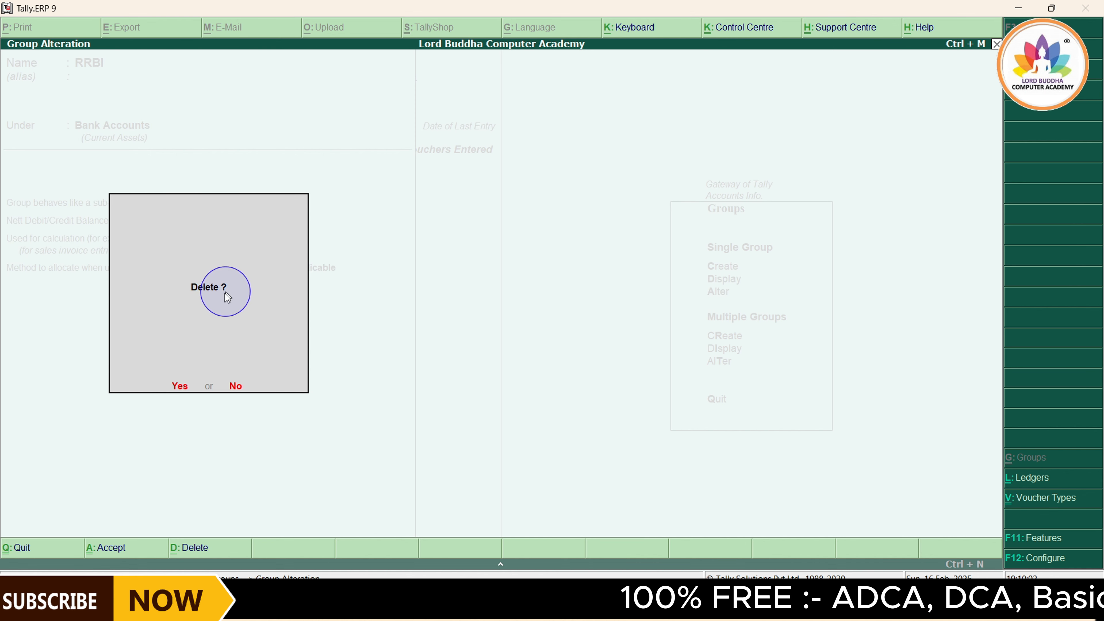
left_click(180, 386)
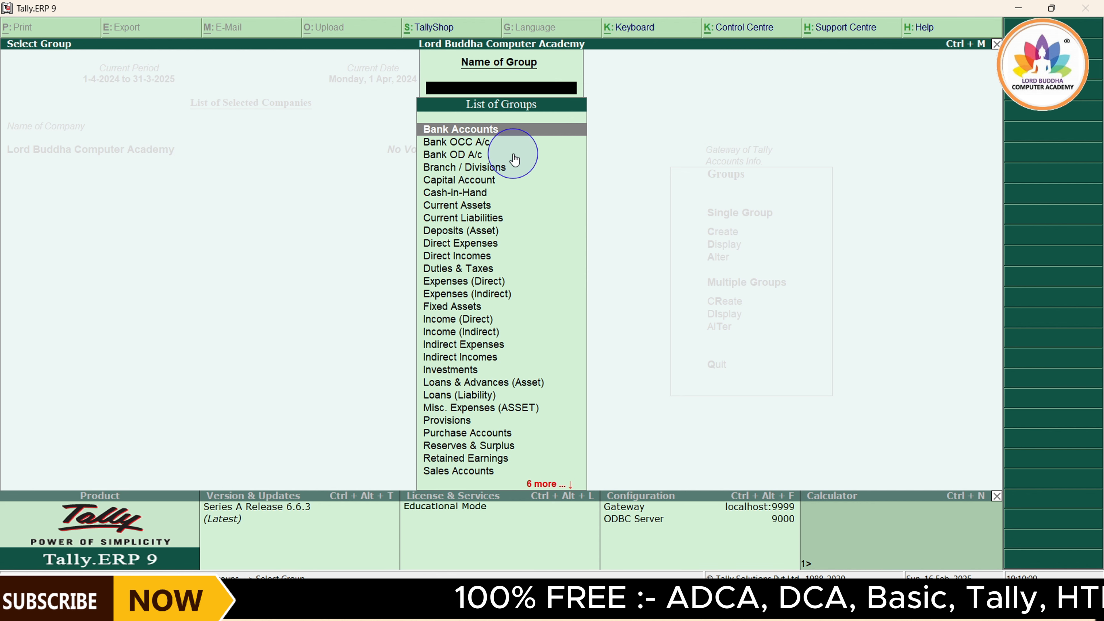
Look through the whole list of groups to check whether RRBI is still listed, and return to the Groups menu.
key("Down")
key("Down")
key("Down")
key("Down")
key("Down")
key("Down")
key("Down")
key("Down")
key("Down")
key("Down")
key("Down")
key("Down")
key("Down")
key("Down")
key("Down")
key("Down")
key("Down")
key("Down")
key("Down")
key("Down")
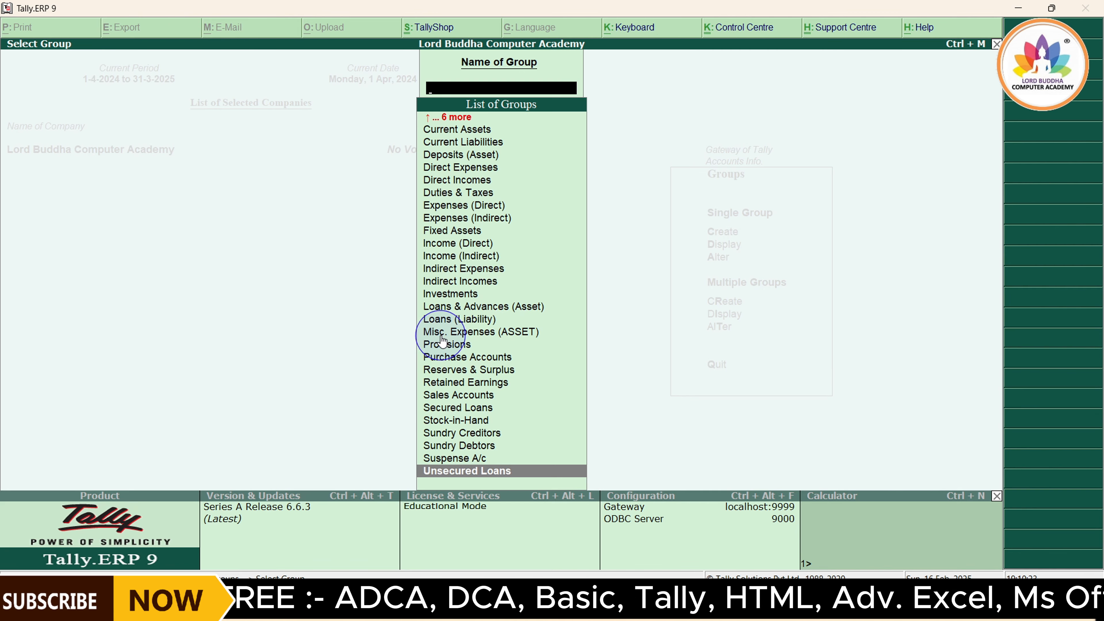
key("Escape")
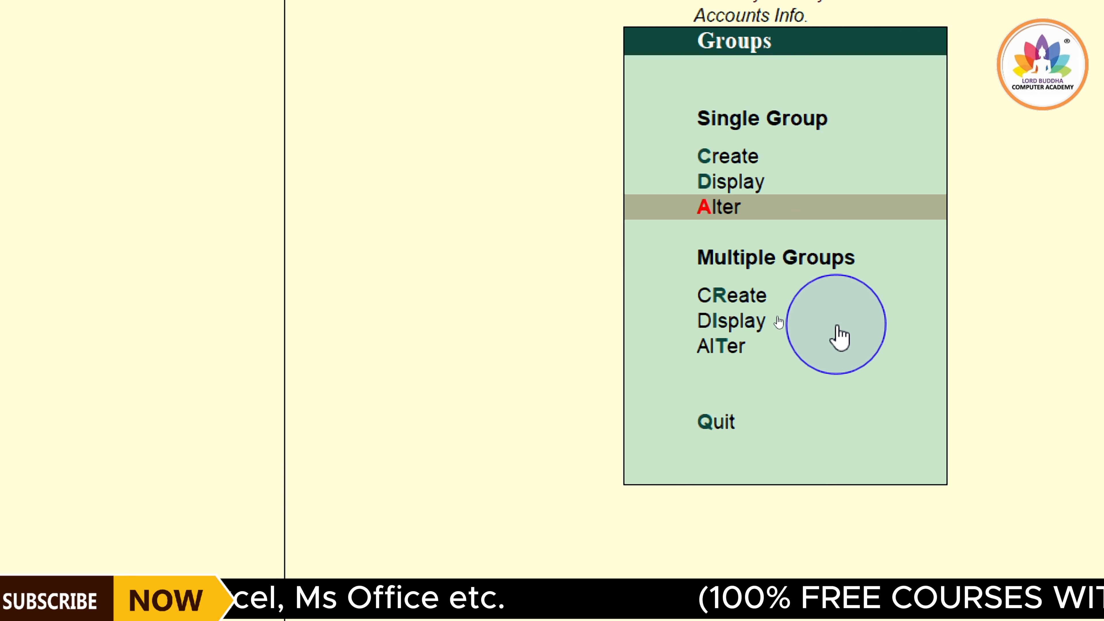
Start creating multiple groups and choose Bank Accounts as the group they all fall under.
left_click(727, 299)
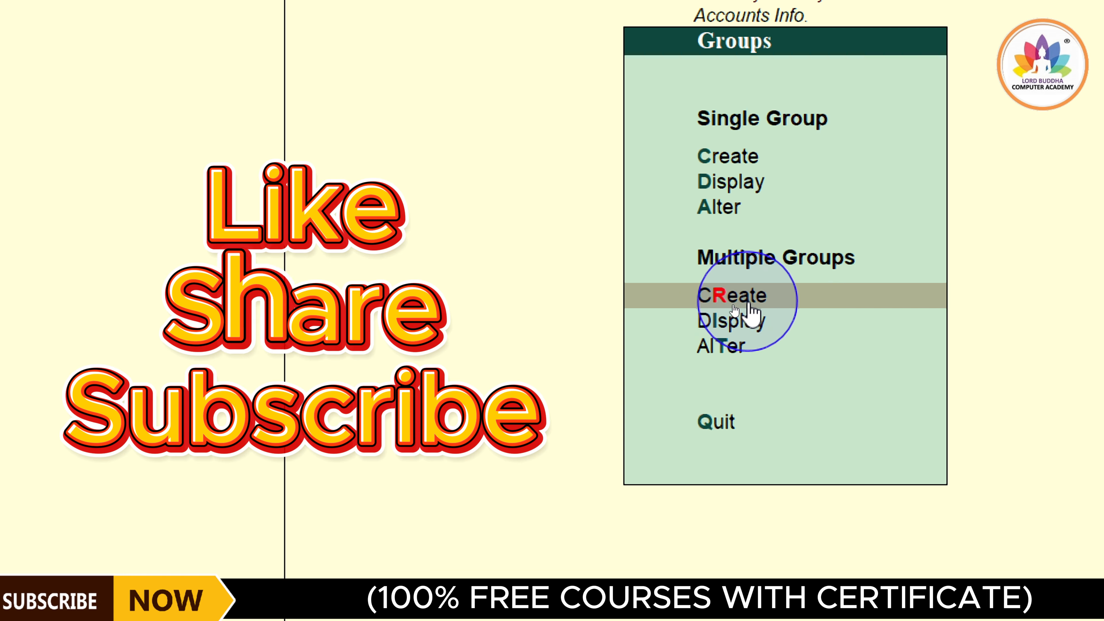
left_click(734, 305)
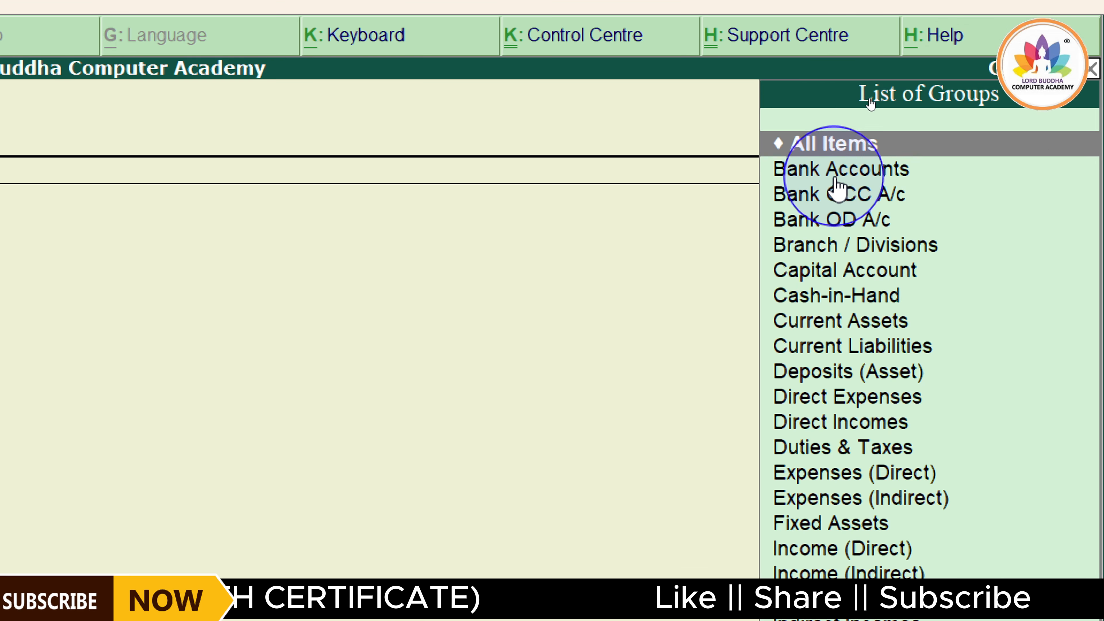
left_click(844, 169)
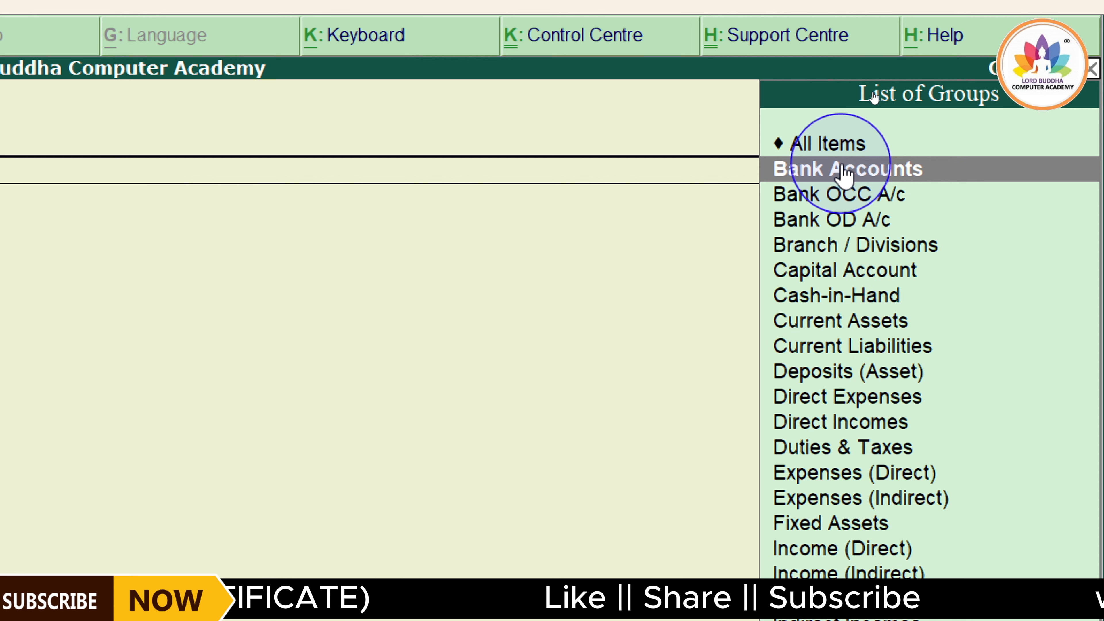
left_click(843, 171)
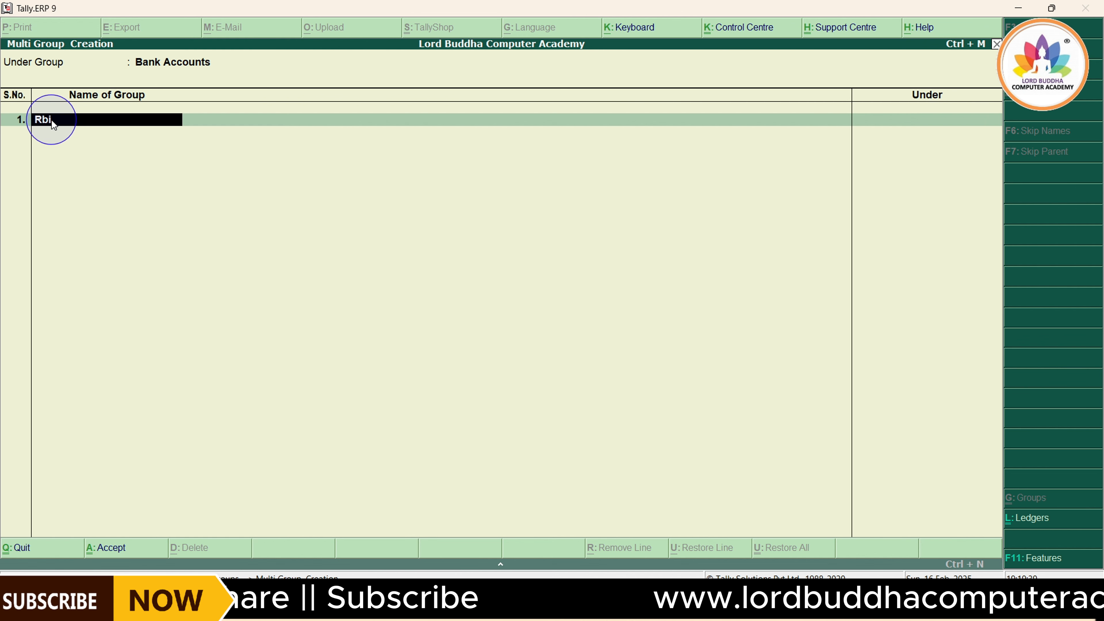
Enter Rbi, Sbi, Hdfc and Axis as the names of the new groups and accept the multi-group creation.
key("Return")
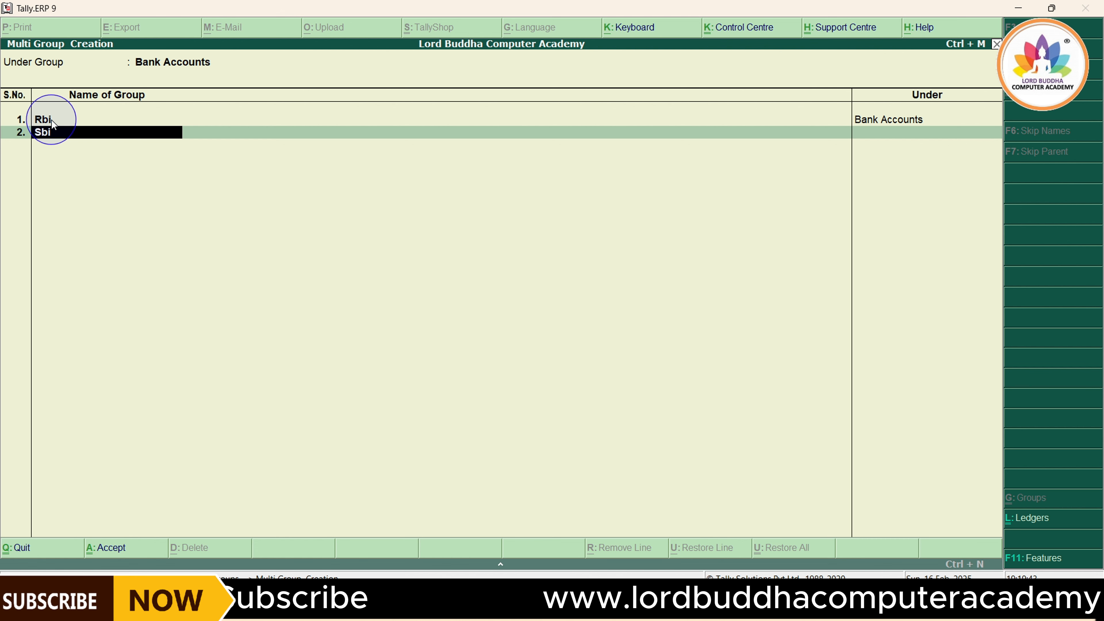
key("Return")
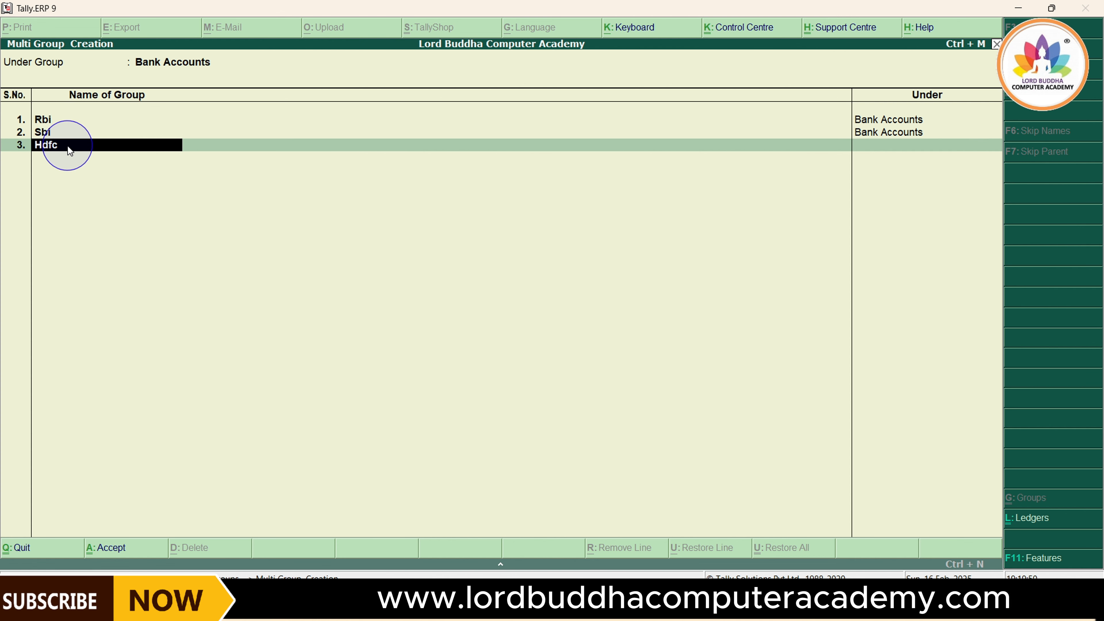
key("Return")
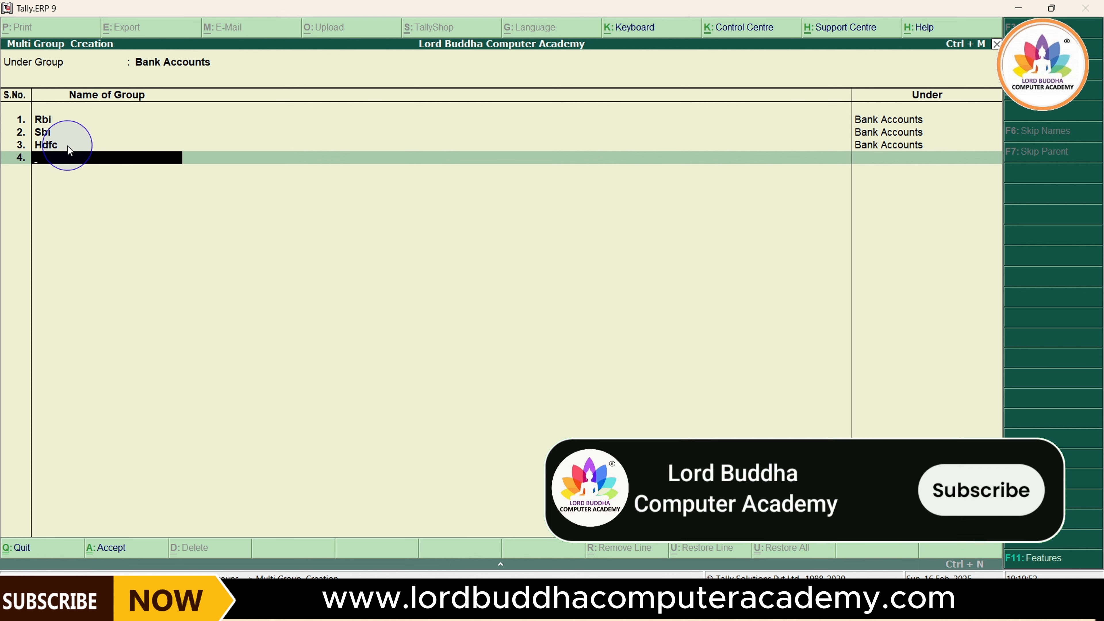
type("Axis")
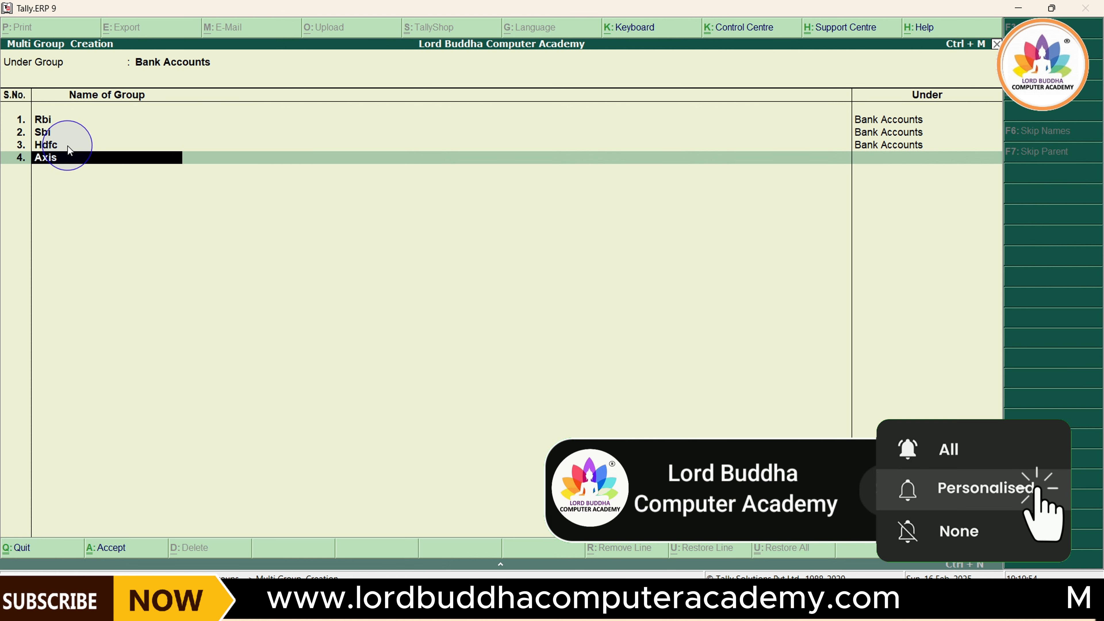
key("Return")
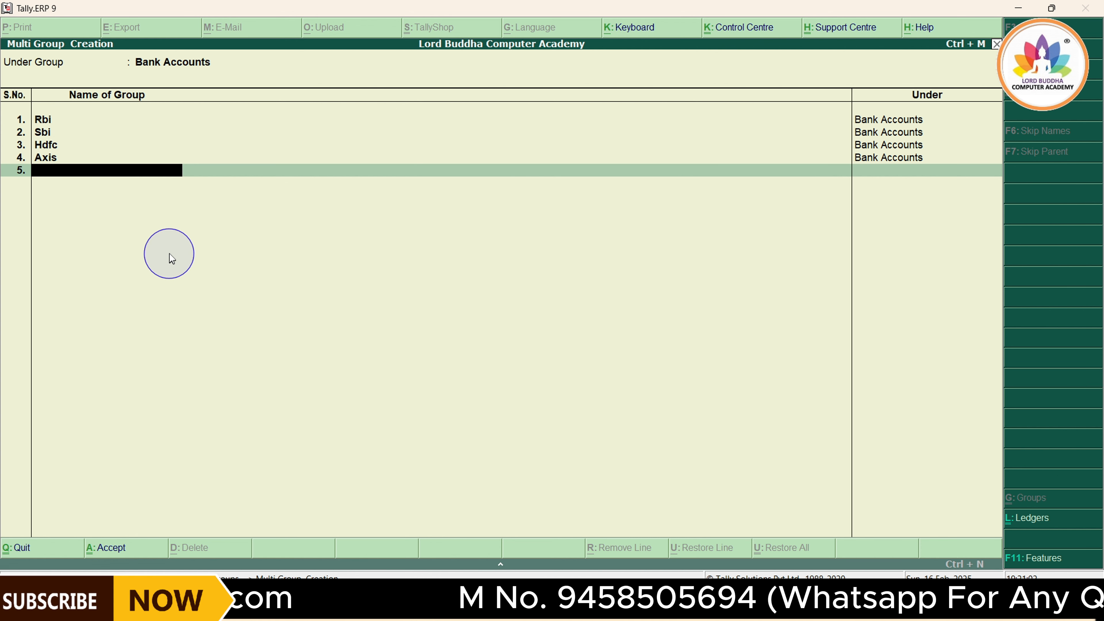
key("Return")
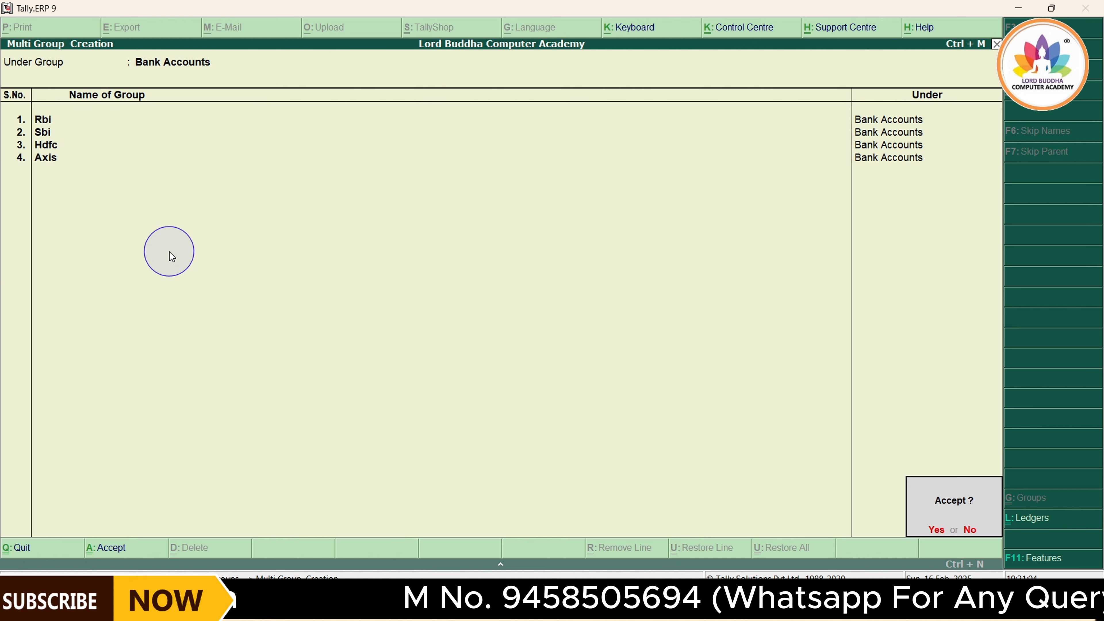
left_click(935, 530)
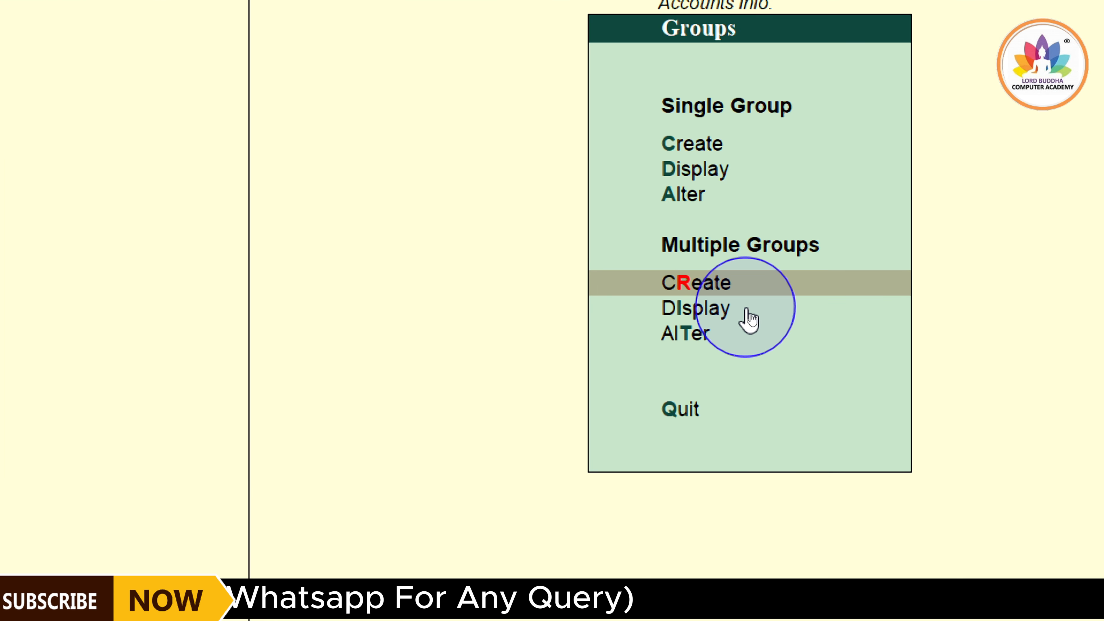
Open the display of multiple groups and look through the list of groups for Hdfc, Sbi and Rbi.
left_click(722, 322)
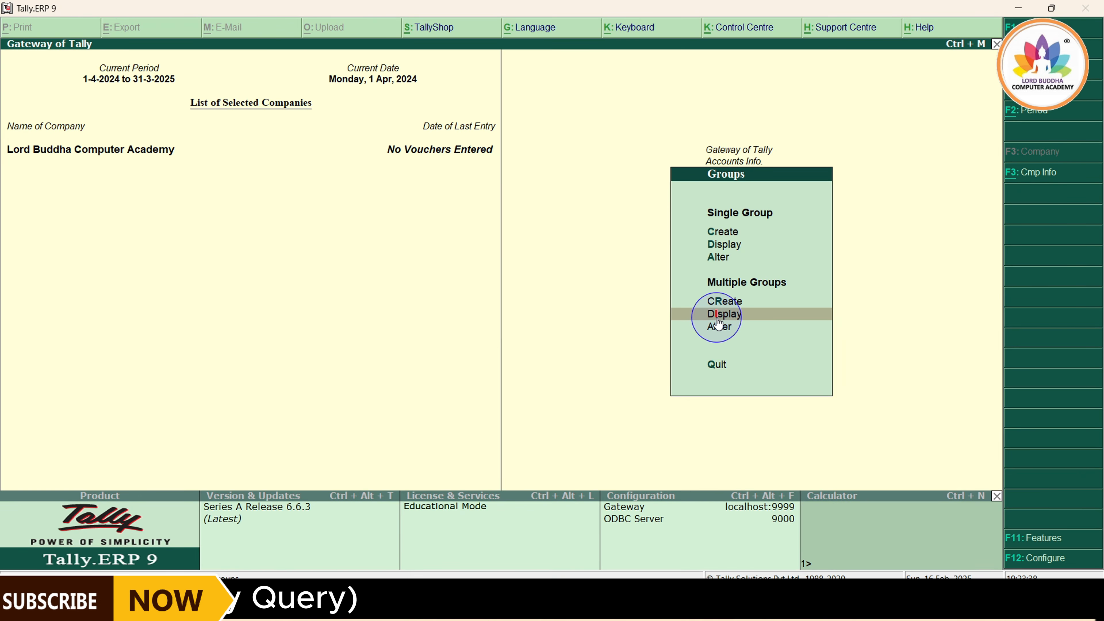
left_click(718, 321)
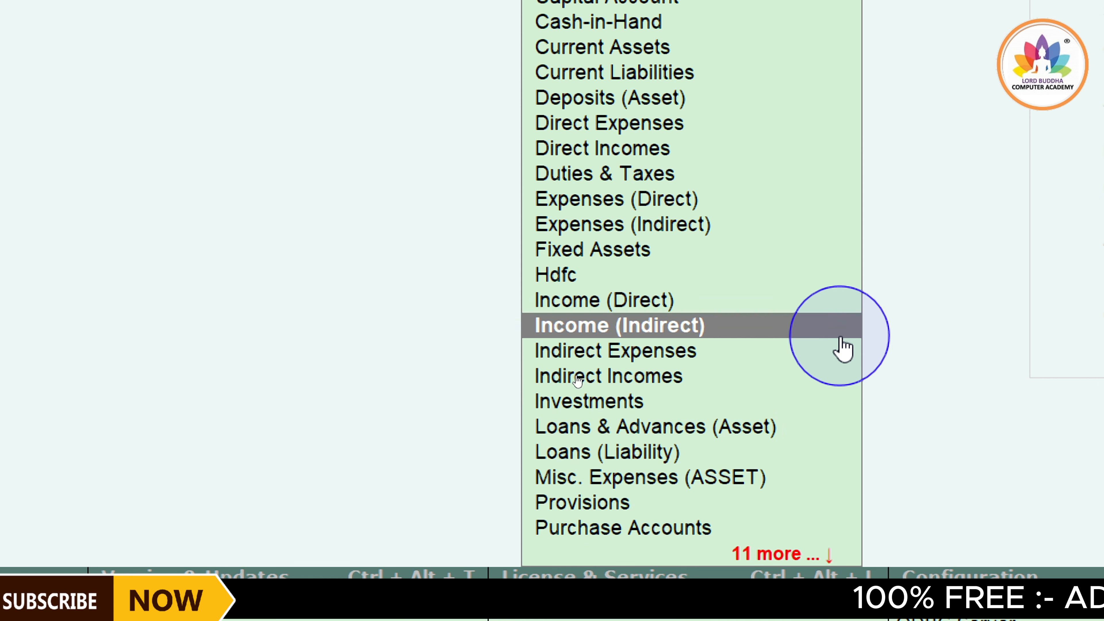
key("Up")
key("Up")
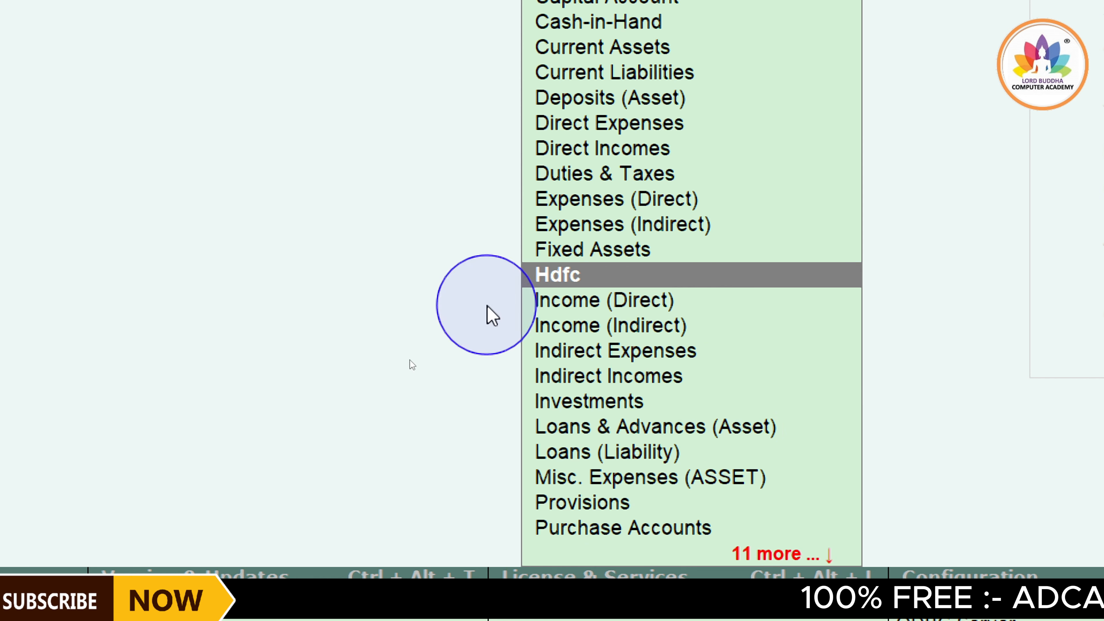
key("Down")
key("Down")
key("Down")
key("Down")
key("Down")
key("Down")
key("Down")
key("Down")
key("Down")
key("Down")
key("Down")
key("Down")
key("Down")
key("Down")
key("Down")
key("Down")
key("Down")
key("Down")
key("Down")
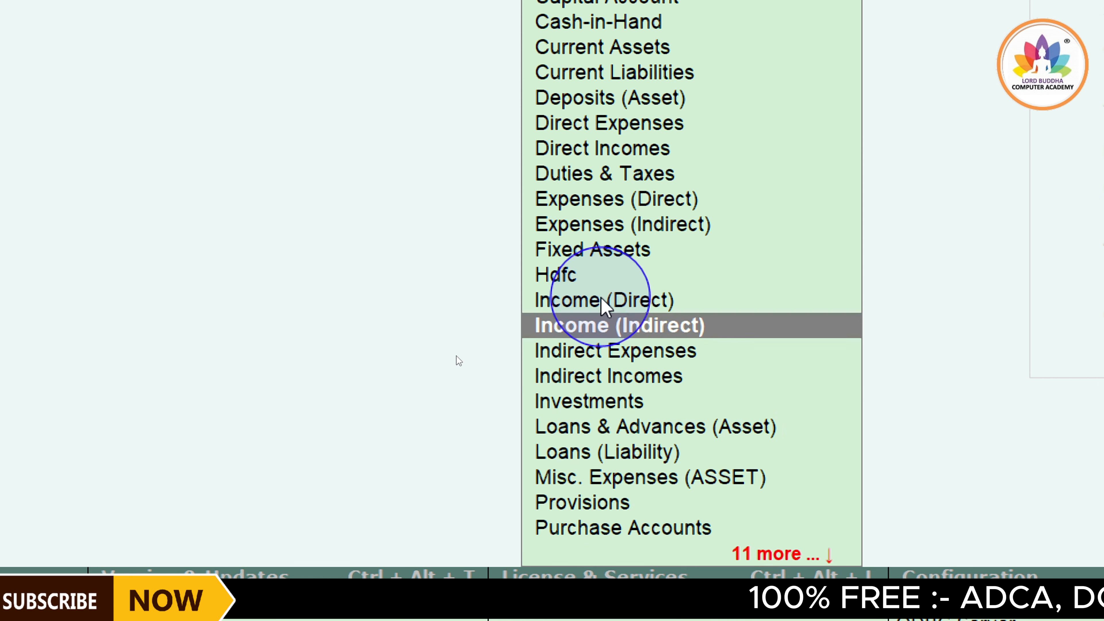
key("Up")
key("Up")
key("Up")
key("Up")
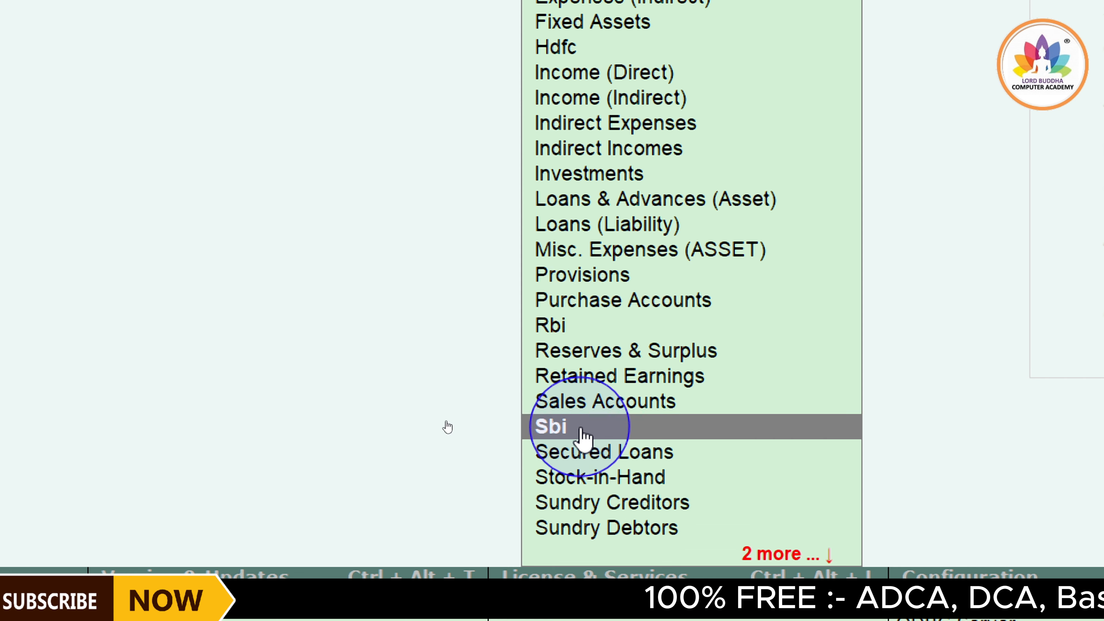
key("Down")
key("Down")
key("Down")
key("Down")
key("Down")
key("Down")
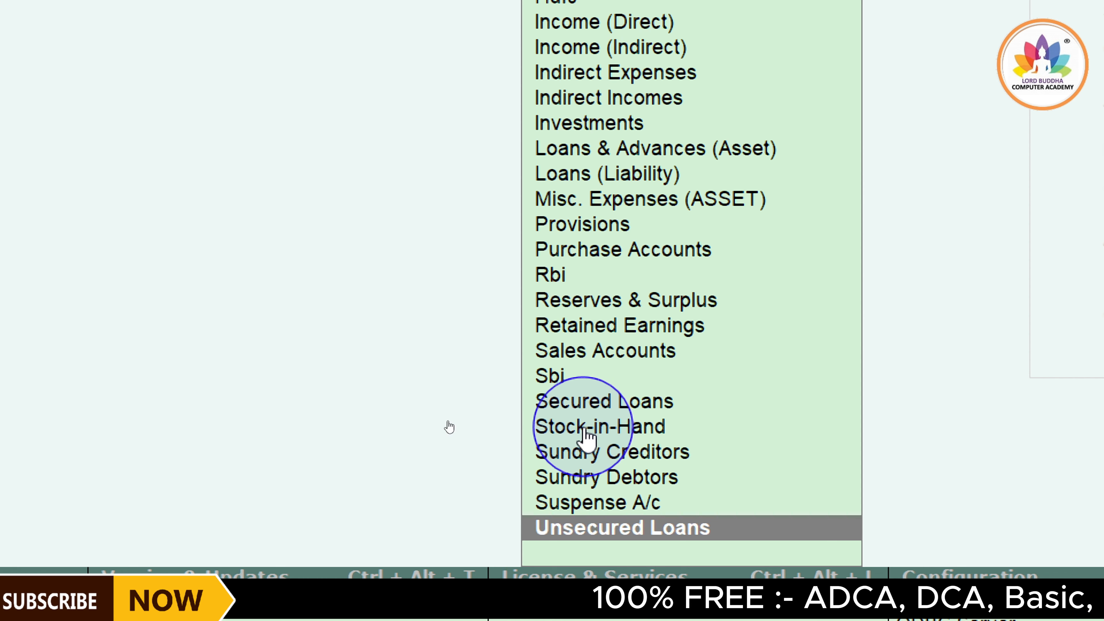
key("Up")
key("Up")
key("Up")
key("Up")
key("Up")
key("Up")
key("Up")
key("Up")
key("Up")
key("Up")
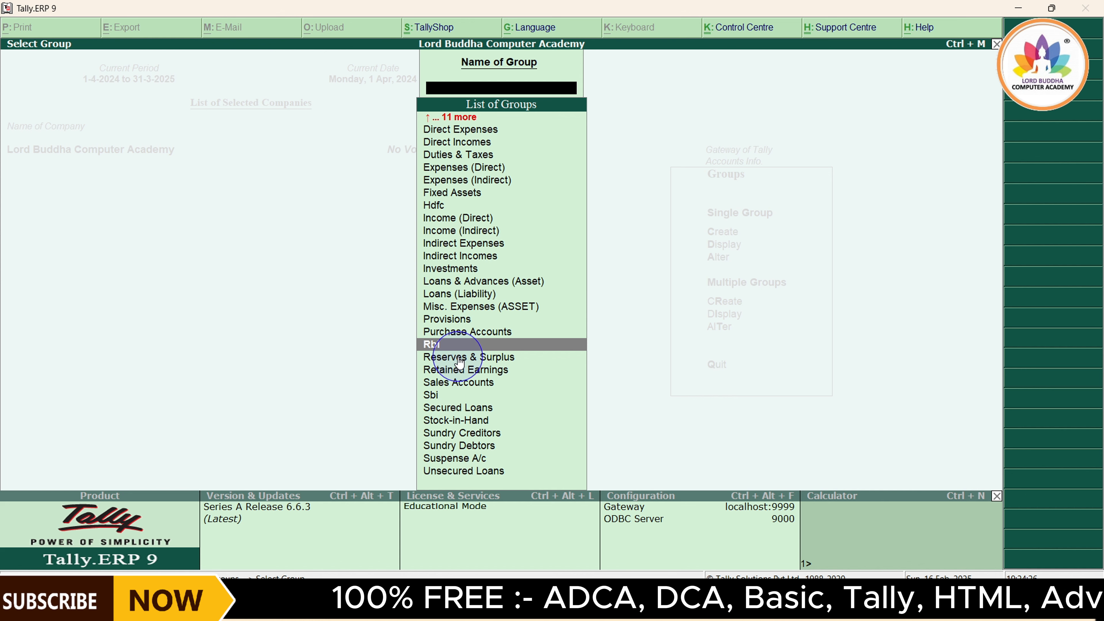
Choose Bank Accounts in the list of groups to display the multiple groups under it.
key("Up")
key("Up")
key("Up")
key("Up")
key("Up")
key("Up")
key("Up")
key("Up")
key("Up")
key("Up")
key("Up")
key("Up")
key("Up")
key("Up")
key("Up")
key("Up")
key("Up")
key("Up")
key("Up")
key("Up")
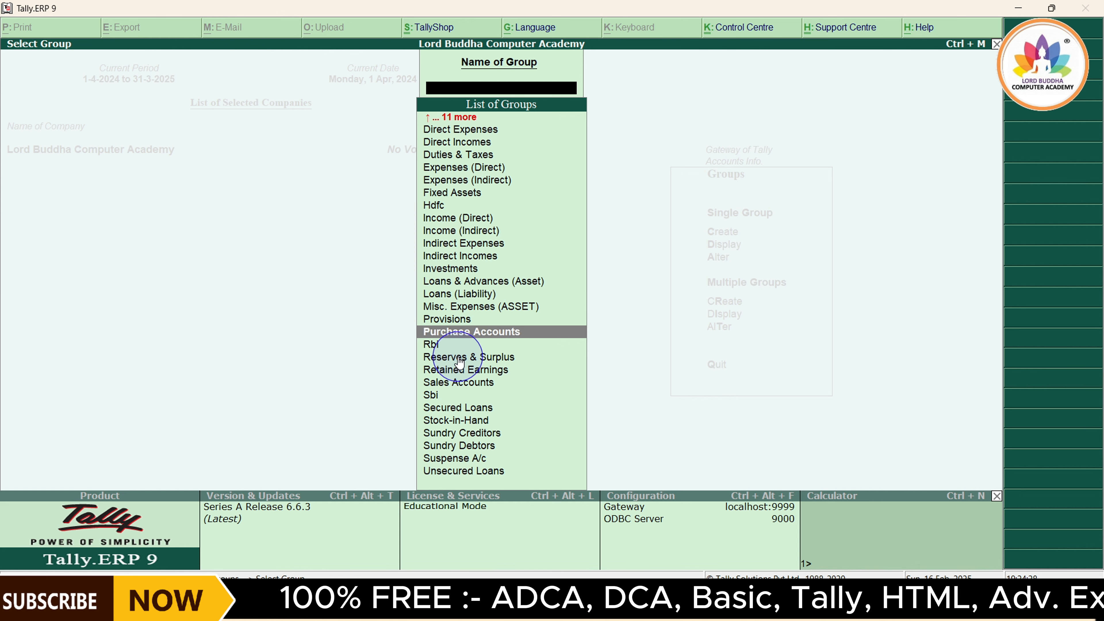
key("Down")
key("Down")
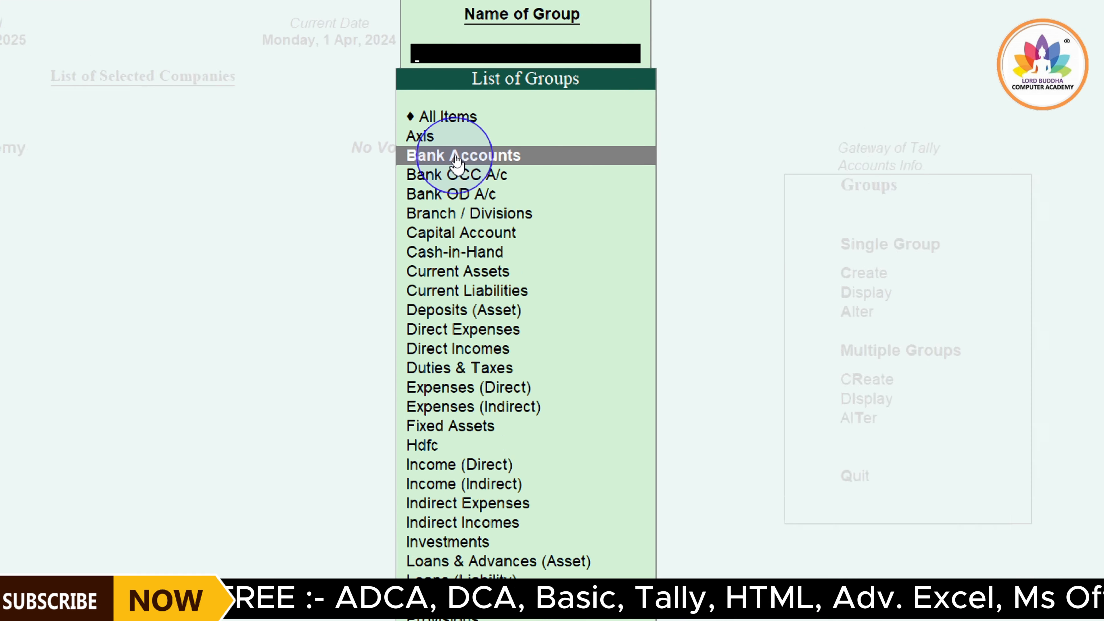
left_click(471, 157)
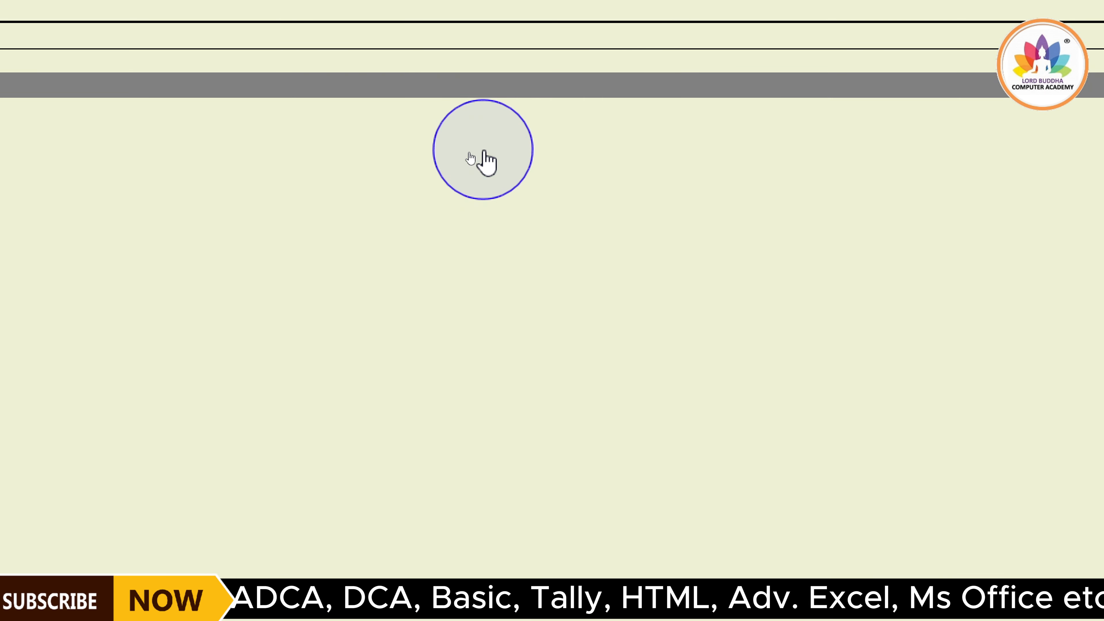